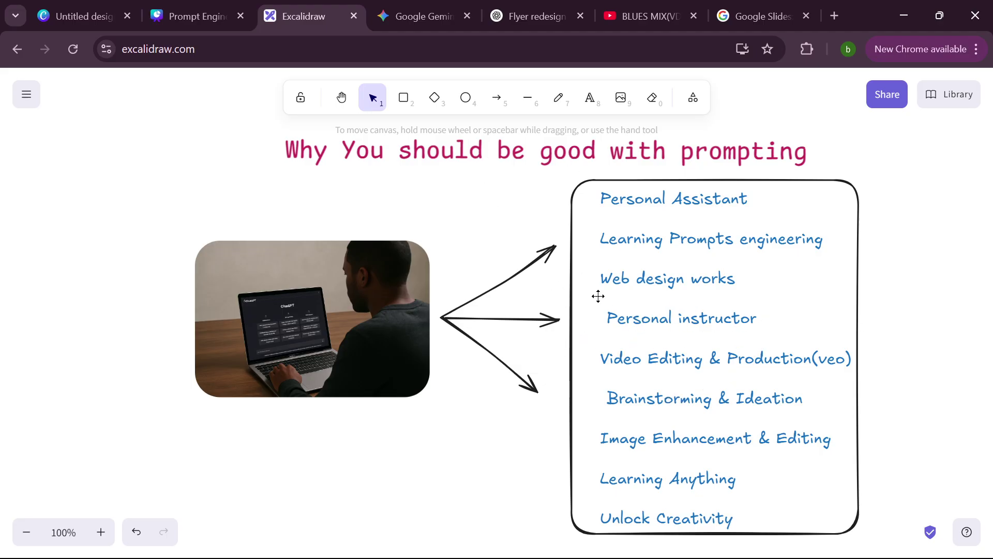
# Step: Switch to the Gemini chat and examine its opening question, the attached Stainlezz World International flyer and the redesign prompt
pyautogui.click(422, 21)
pyautogui.scroll(10, 673, 249)
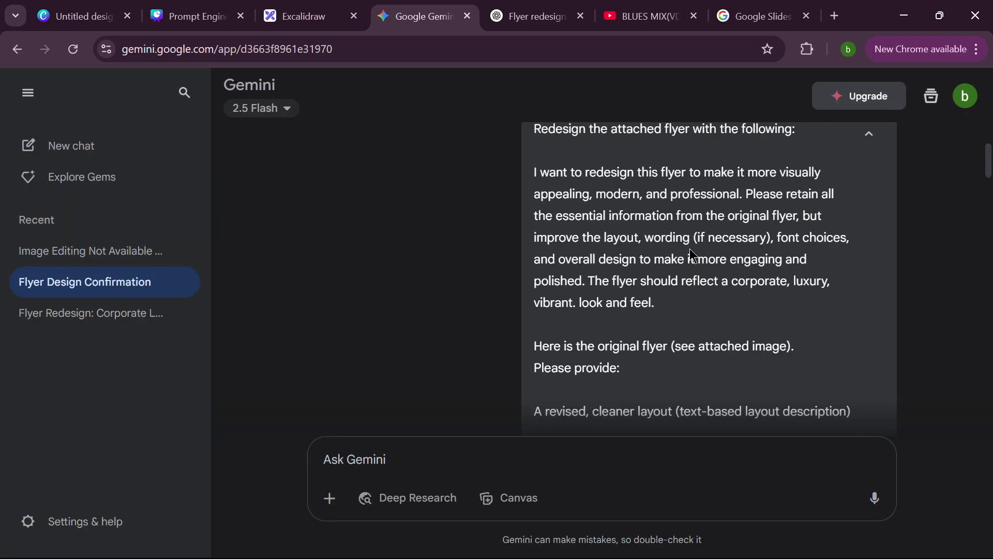
pyautogui.scroll(-2, 670, 247)
pyautogui.scroll(2, 669, 246)
pyautogui.scroll(-2, 670, 246)
pyautogui.scroll(-2, 669, 248)
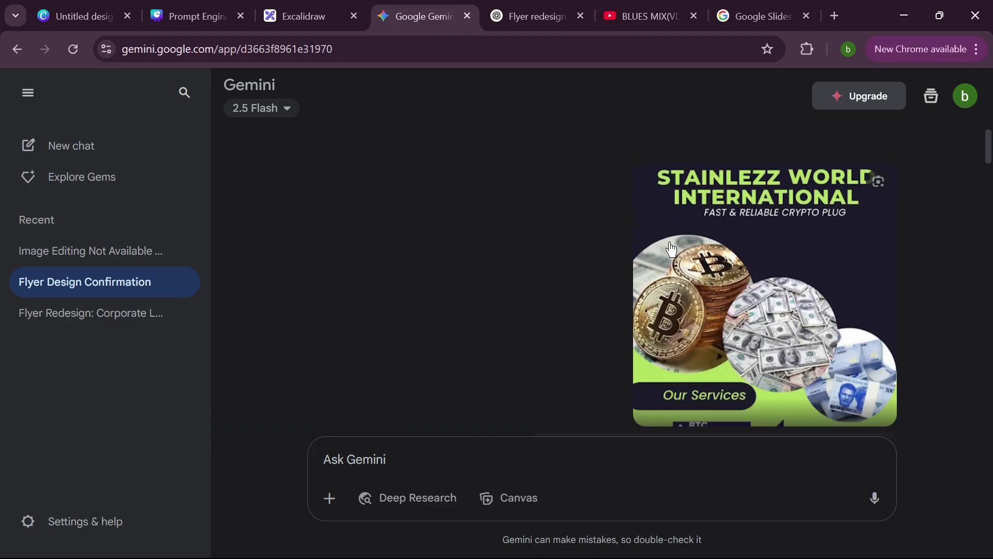
pyautogui.scroll(3, 675, 243)
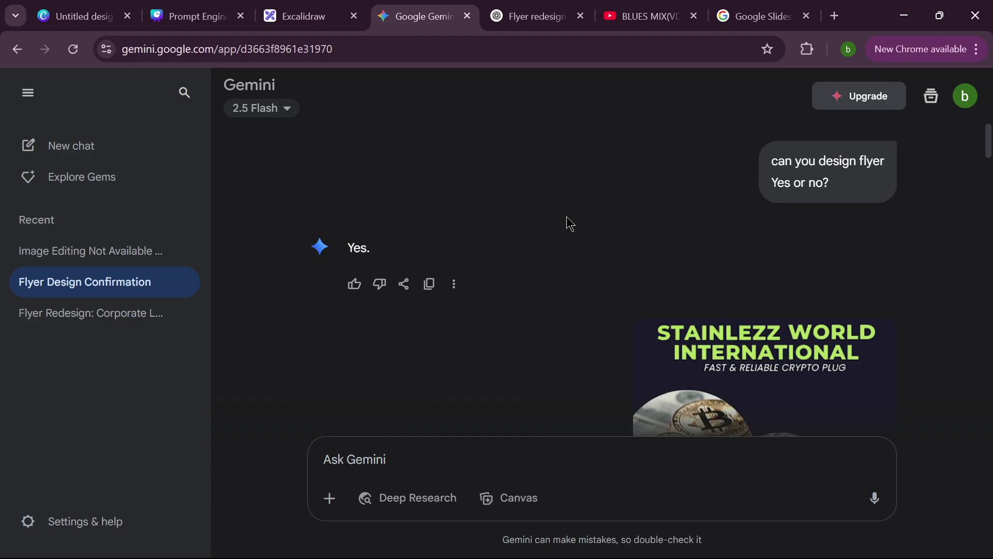
pyautogui.scroll(-3, 632, 197)
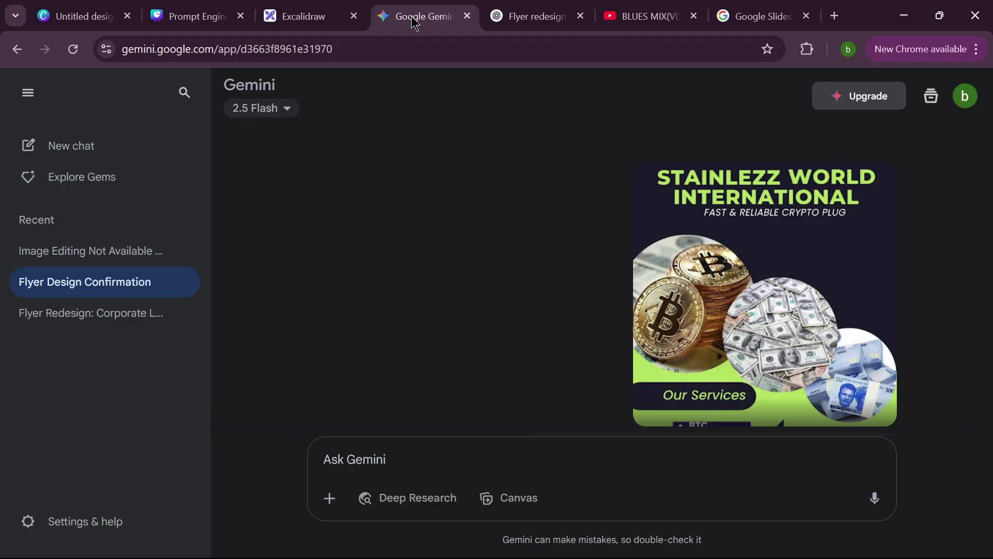
# Step: View the same flyer in the ChatGPT redesign chat, then return to the flyer attached in the Gemini chat
pyautogui.click(533, 24)
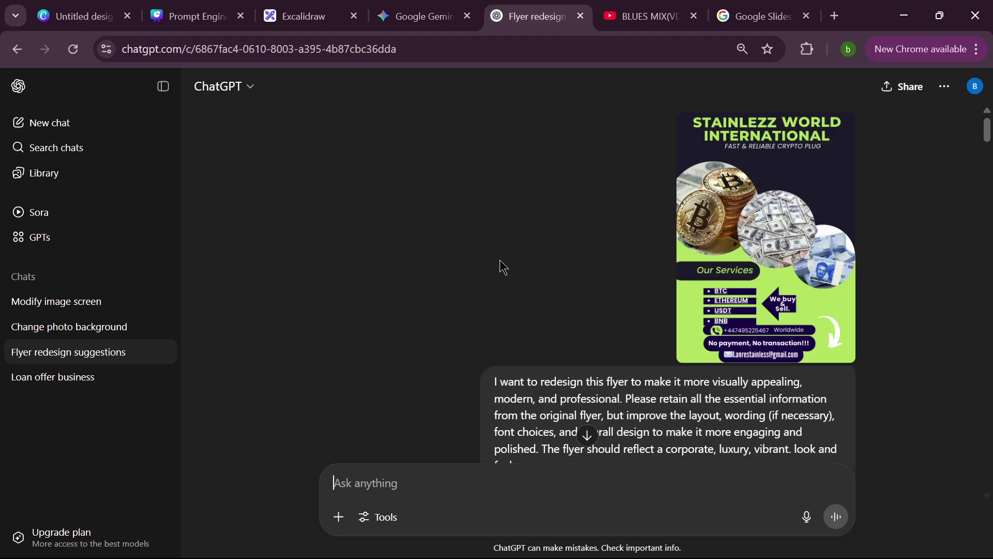
pyautogui.click(420, 16)
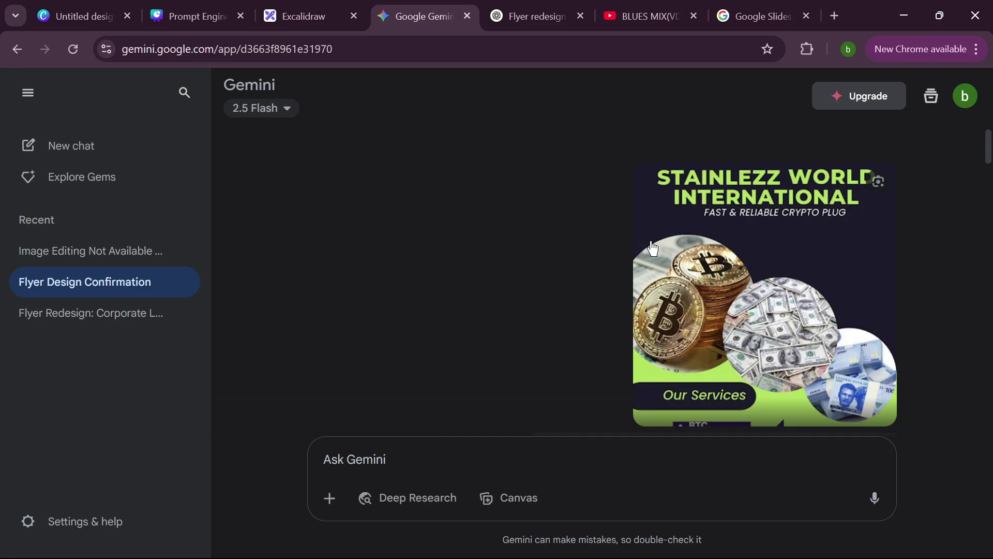
pyautogui.scroll(-2, 712, 182)
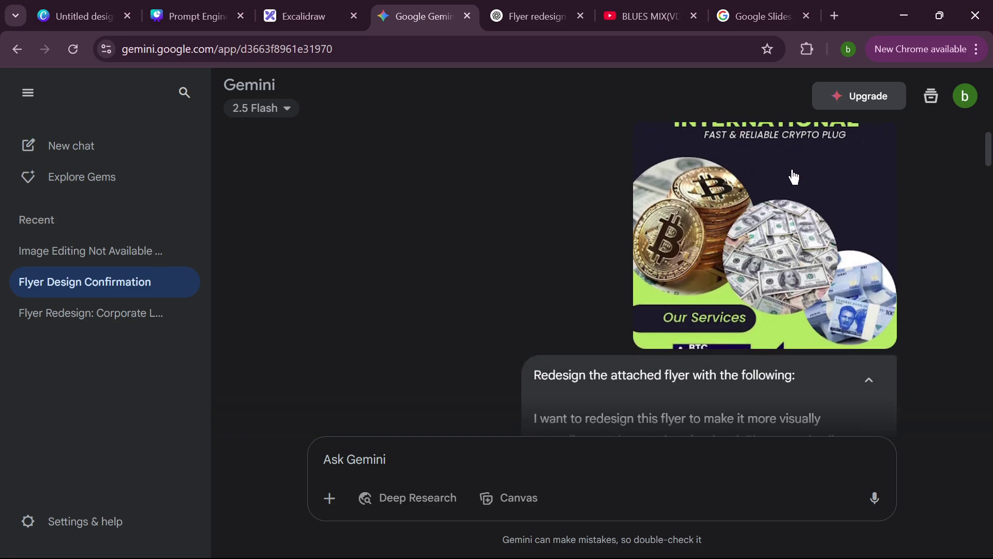
pyautogui.scroll(2, 800, 176)
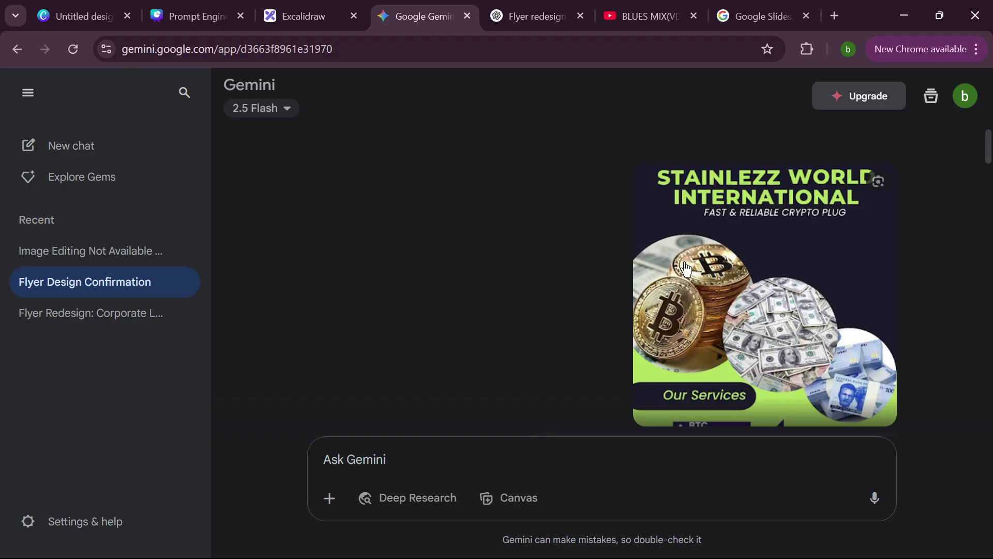
# Step: Check Gemini's options for attaching a file, then look at the ChatGPT flyer chat again and return to Gemini
pyautogui.click(331, 499)
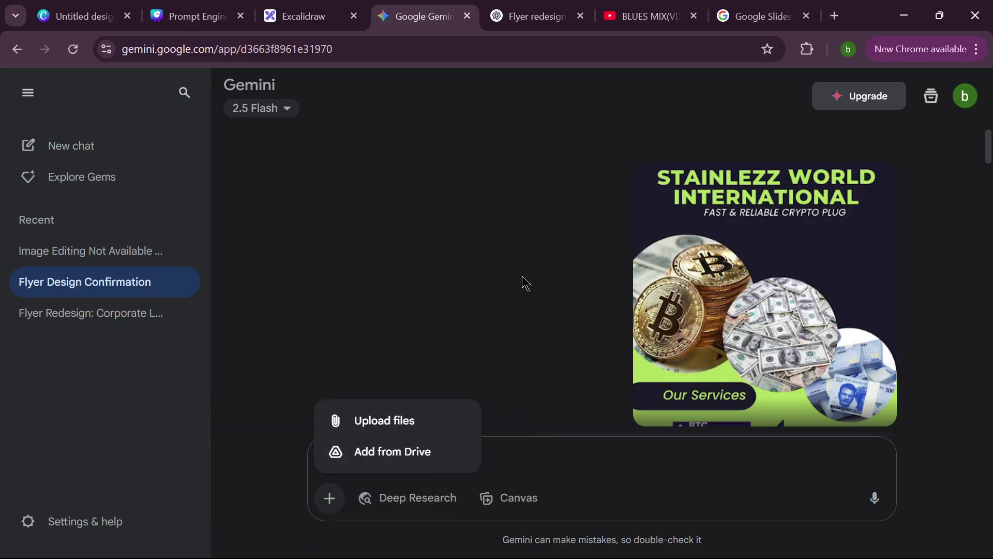
pyautogui.click(526, 260)
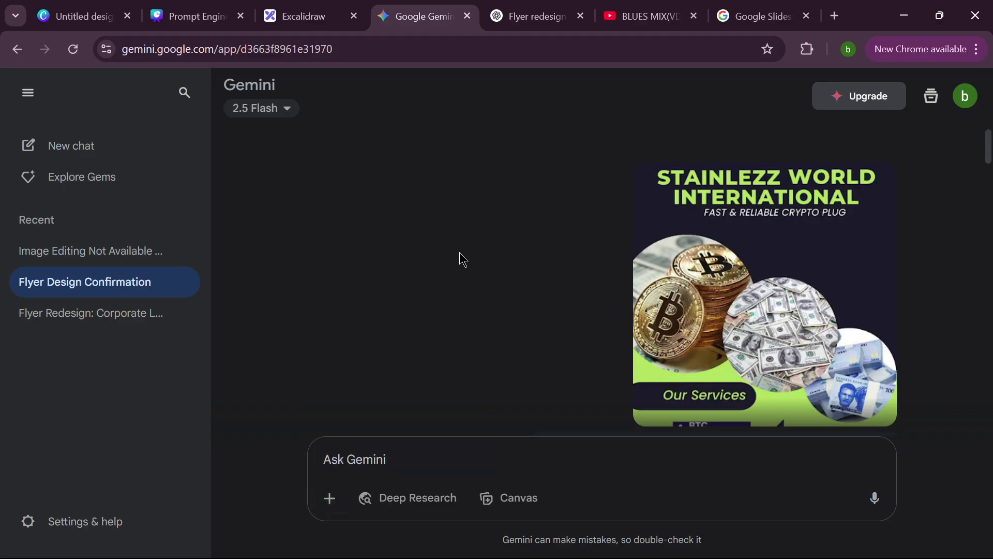
pyautogui.click(523, 16)
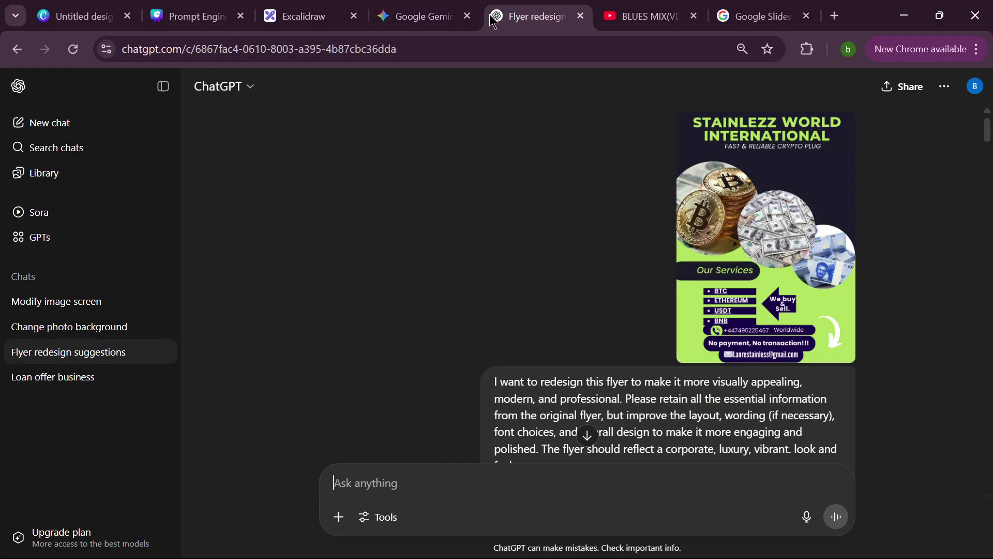
pyautogui.click(427, 20)
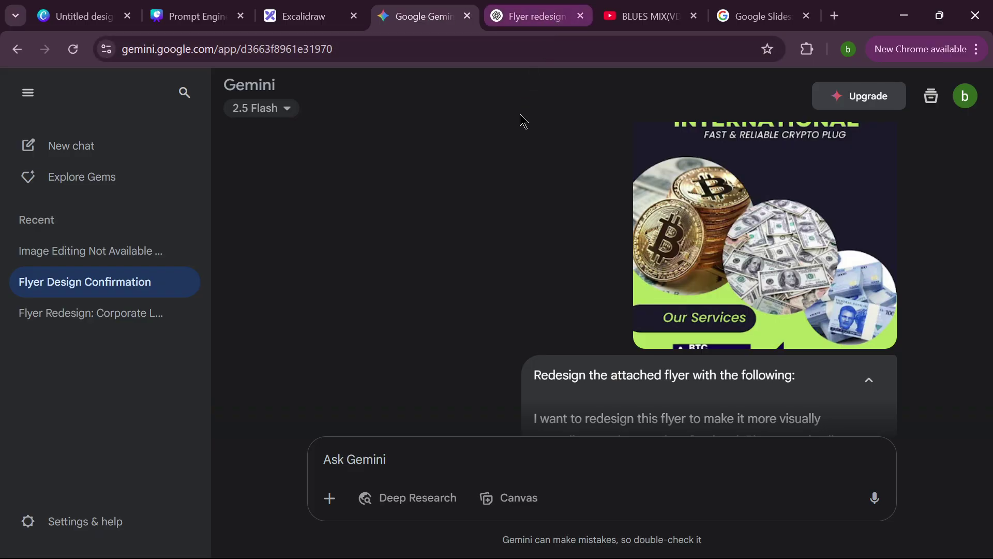
# Step: Examine the original flyer image attached to the Gemini chat together with the start of the prompt beneath it
pyautogui.scroll(-2, 543, 241)
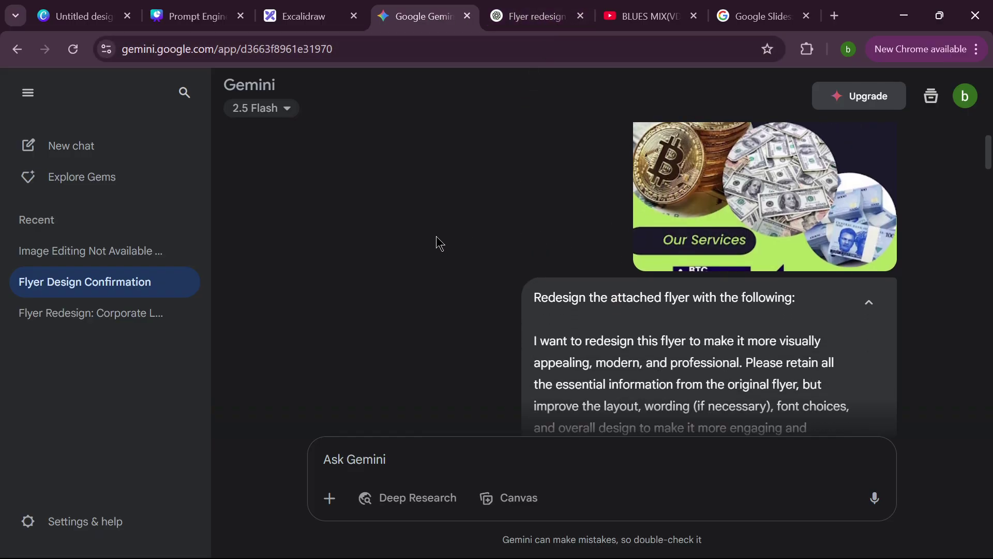
pyautogui.scroll(-5, 419, 235)
pyautogui.scroll(2, 532, 233)
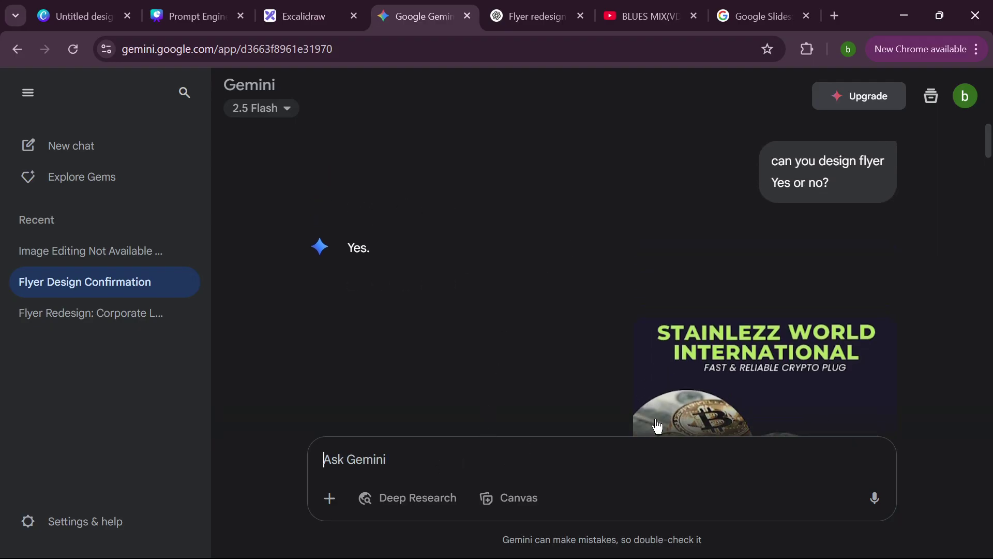
pyautogui.scroll(-2, 676, 348)
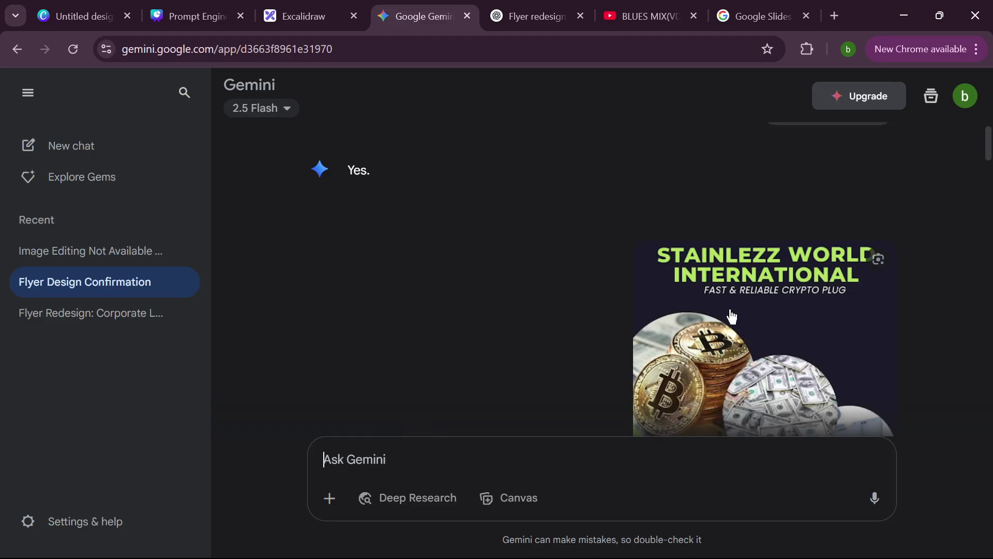
pyautogui.scroll(-4, 703, 293)
pyautogui.scroll(4, 690, 288)
pyautogui.scroll(-3, 444, 417)
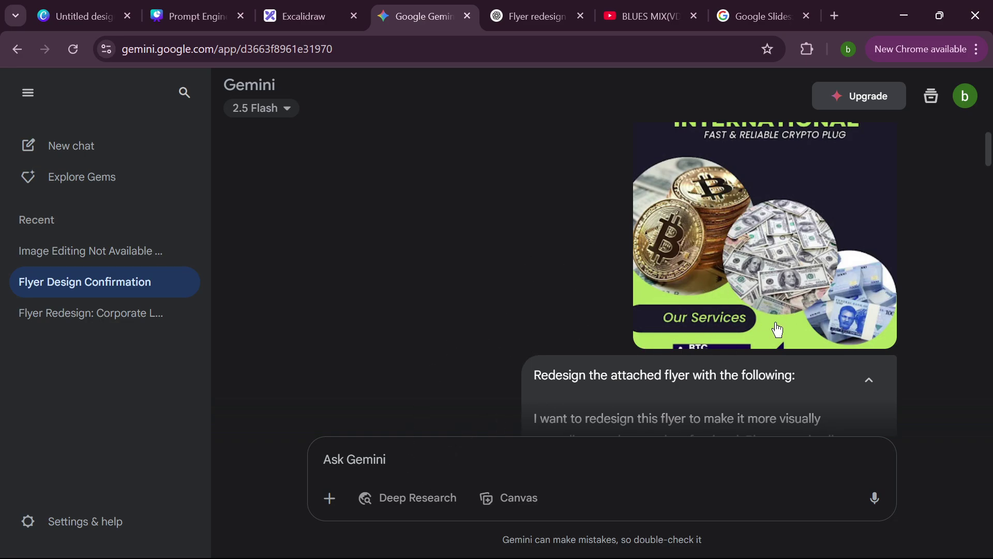
pyautogui.scroll(3, 761, 326)
pyautogui.scroll(-3, 682, 356)
# Step: Read the opening paragraph of the flyer redesign prompt, covering the required style, layout, wording and fonts
pyautogui.scroll(-3, 733, 376)
pyautogui.scroll(-2, 614, 245)
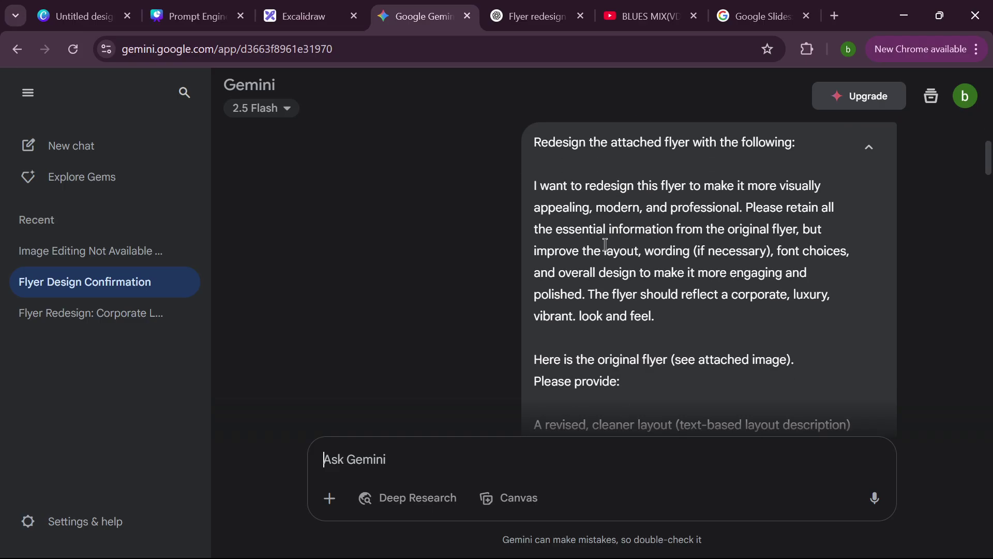
pyautogui.scroll(2, 800, 310)
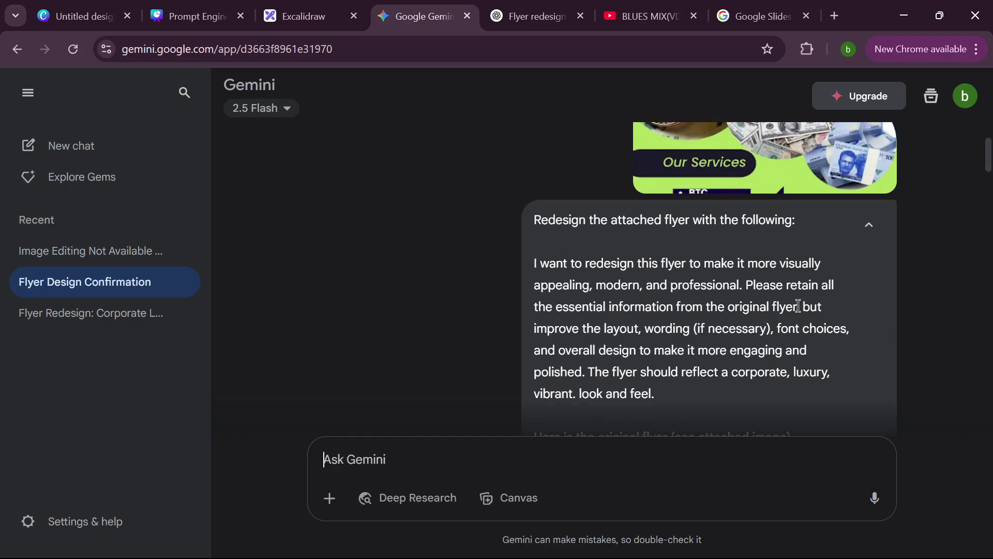
pyautogui.scroll(-2, 737, 312)
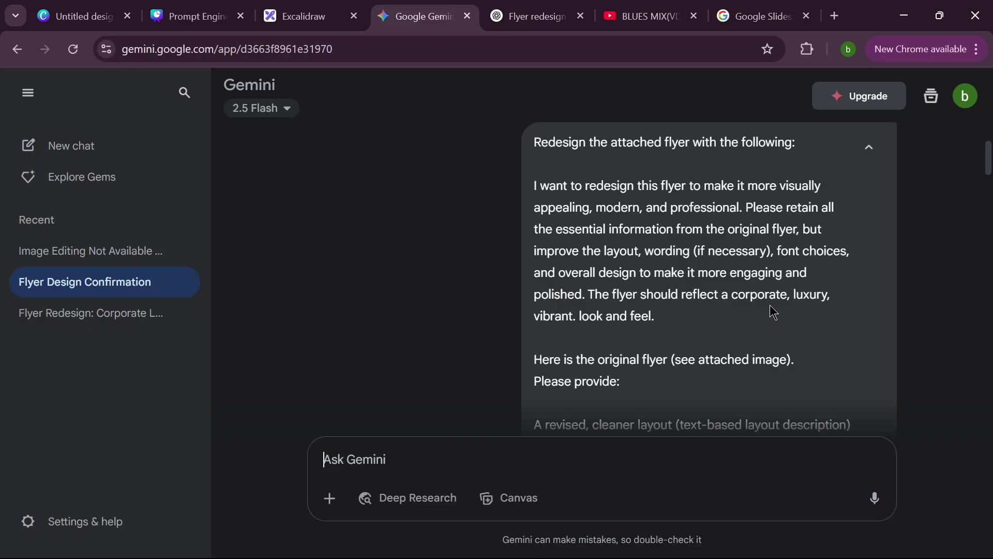
pyautogui.scroll(4, 803, 303)
pyautogui.scroll(-2, 803, 303)
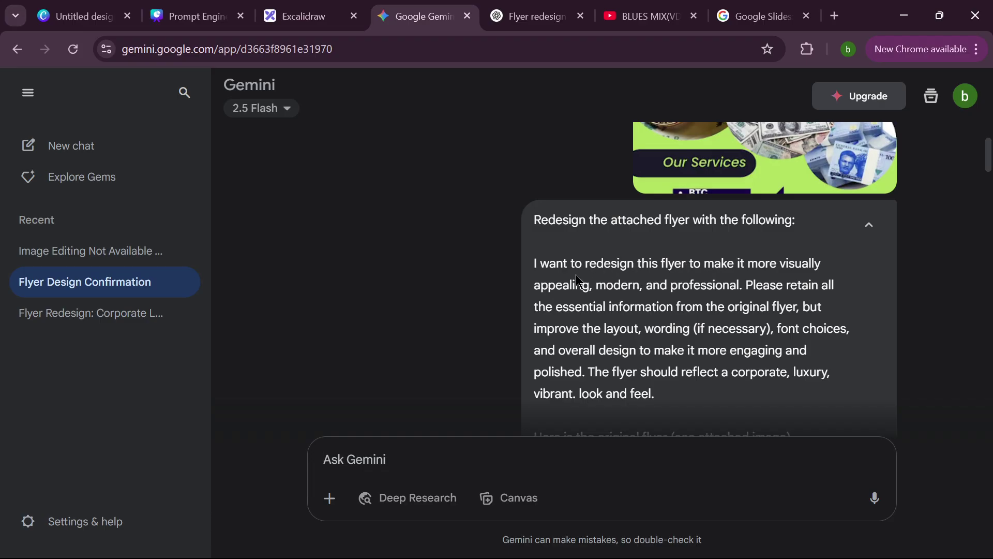
pyautogui.scroll(-2, 711, 271)
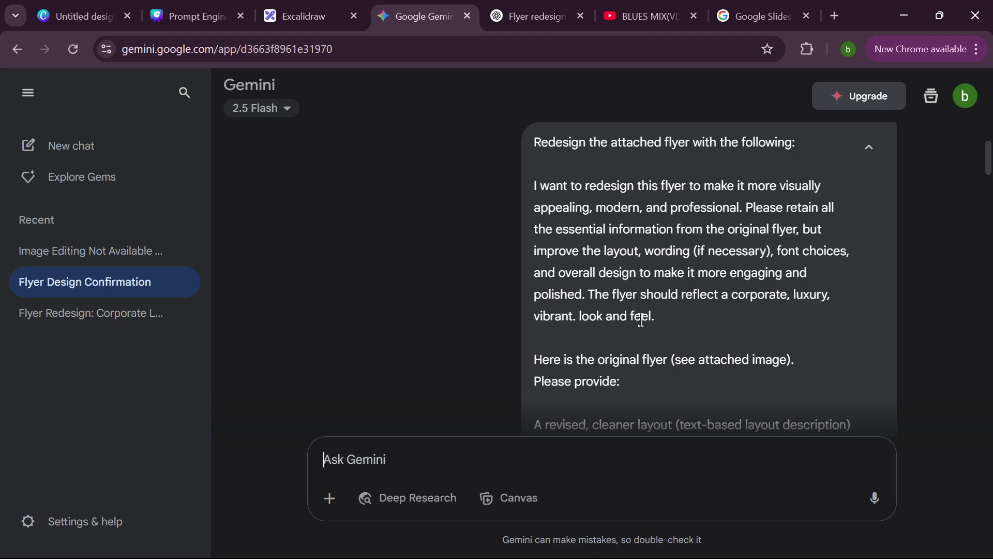
# Step: Read the list of deliverables in the redesign prompt, from the revised layout to the ready-to-share text version
pyautogui.scroll(-2, 709, 327)
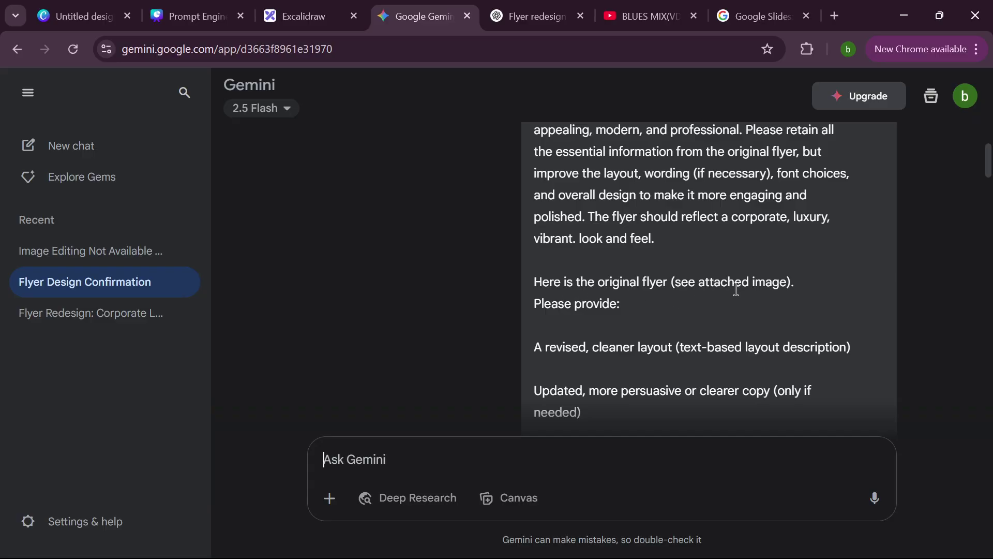
pyautogui.scroll(4, 761, 296)
pyautogui.scroll(2, 761, 296)
pyautogui.scroll(-5, 776, 373)
pyautogui.scroll(-2, 743, 337)
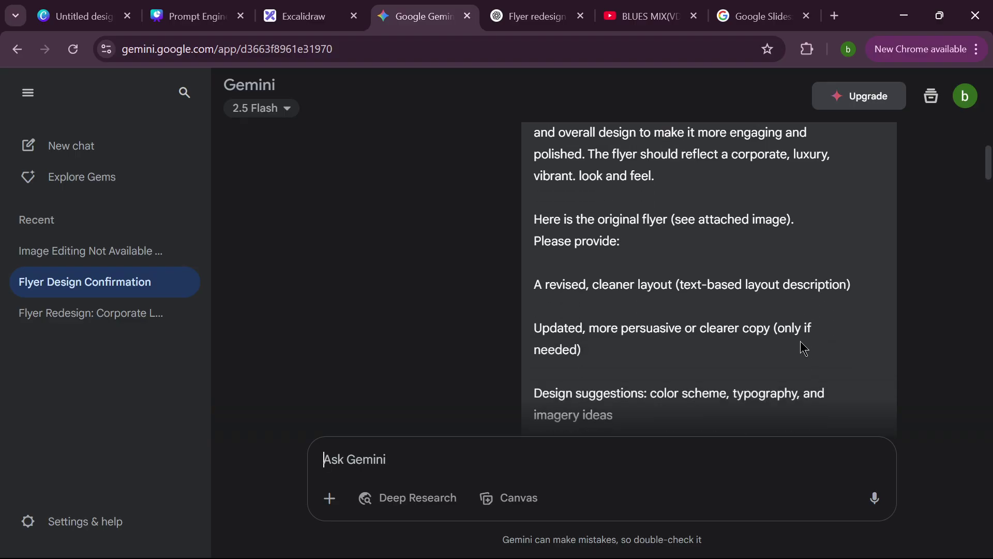
pyautogui.scroll(-3, 710, 406)
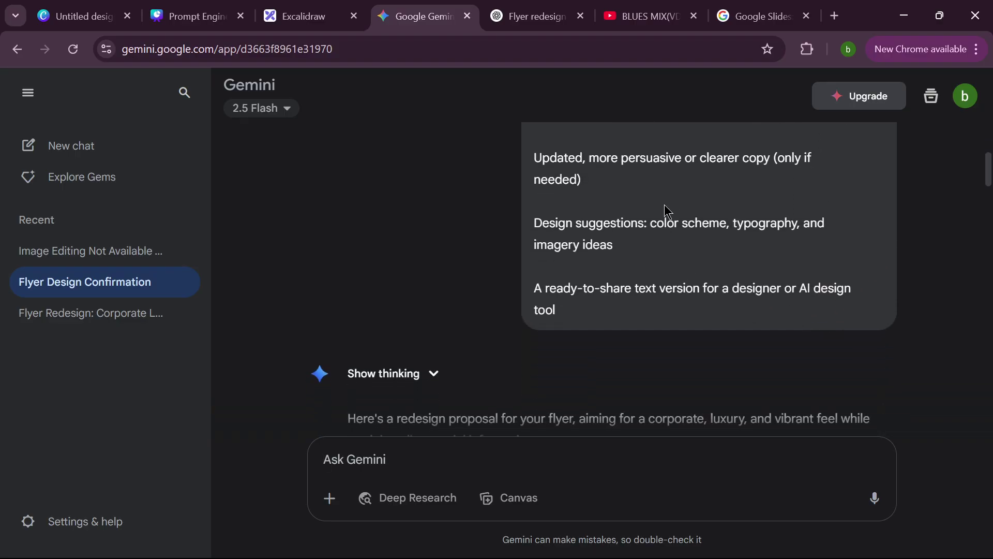
pyautogui.scroll(2, 734, 220)
pyautogui.scroll(2, 734, 220)
pyautogui.scroll(-2, 741, 317)
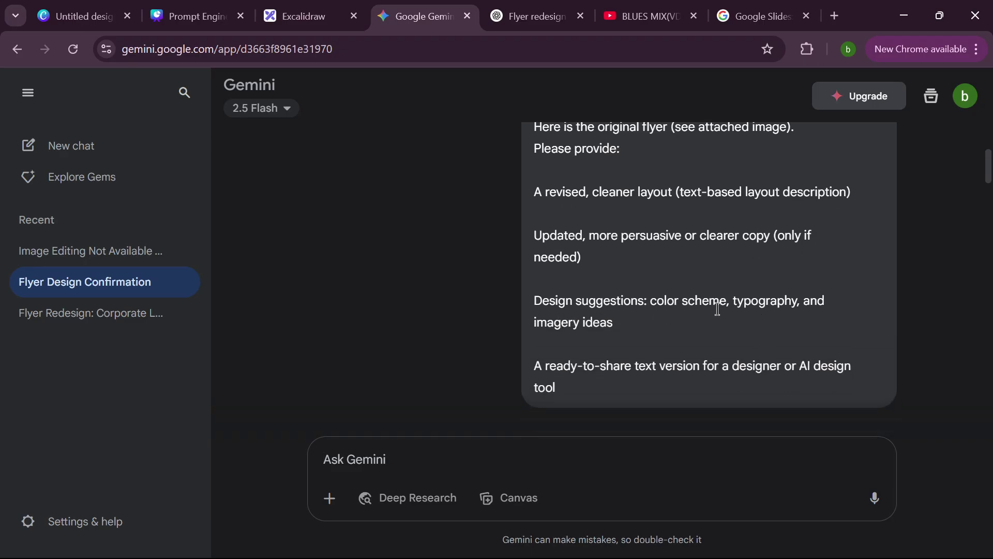
pyautogui.scroll(-3, 800, 253)
pyautogui.scroll(3, 879, 257)
pyautogui.scroll(-3, 690, 304)
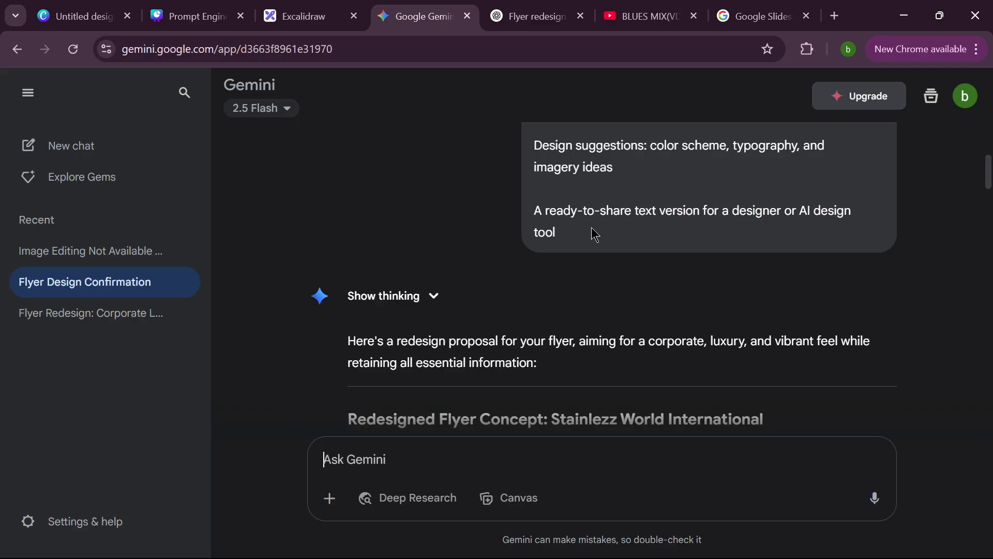
# Step: Reread the redesign prompt, highlight its text from "I want to redesign this flyer" onward, and clear the highlight
pyautogui.scroll(10, 632, 240)
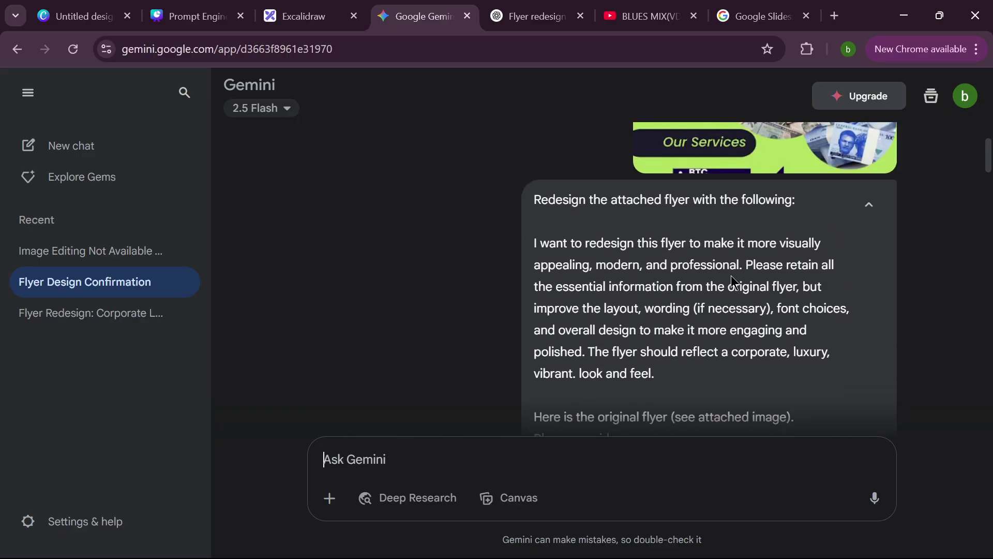
pyautogui.scroll(-4, 735, 282)
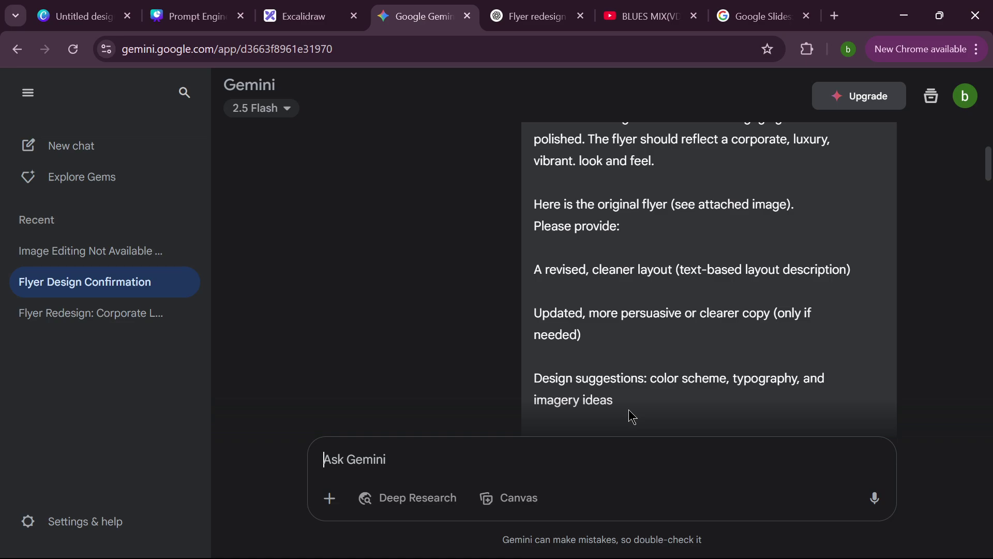
pyautogui.scroll(2, 556, 152)
pyautogui.moveTo(560, 150); pyautogui.dragTo(551, 154)
pyautogui.scroll(2, 636, 296)
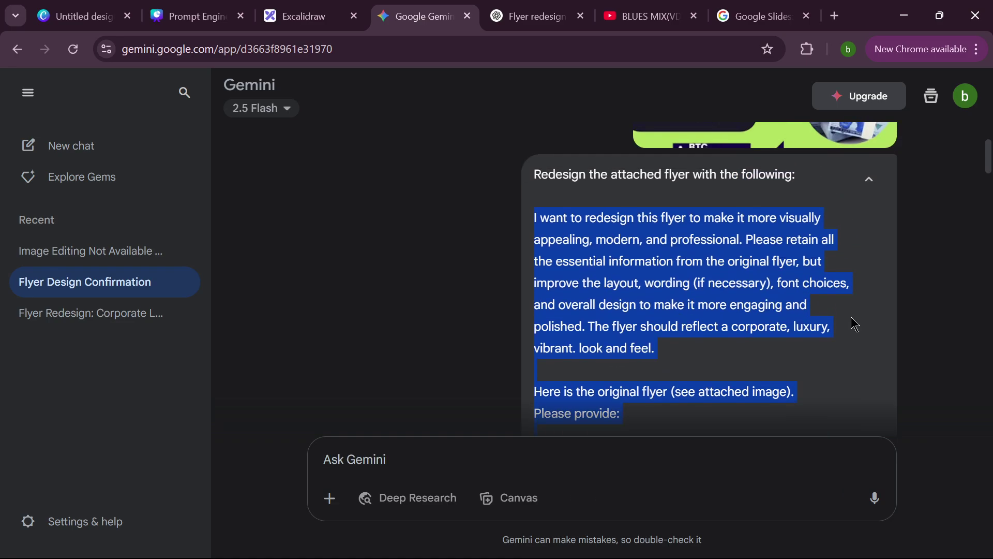
pyautogui.click(453, 209)
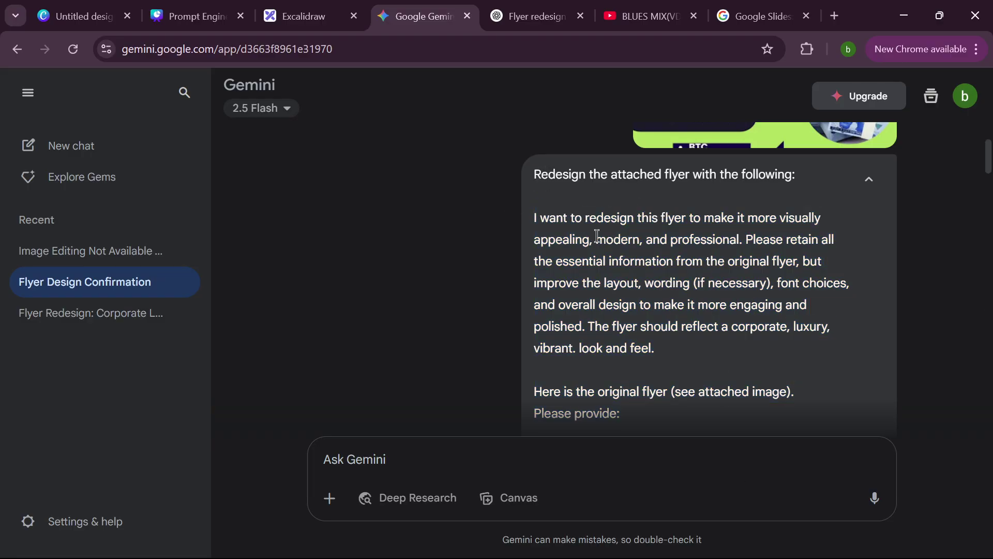
# Step: Compare the attached flyer image with the redesign instructions and requested deliverables below it
pyautogui.scroll(4, 808, 171)
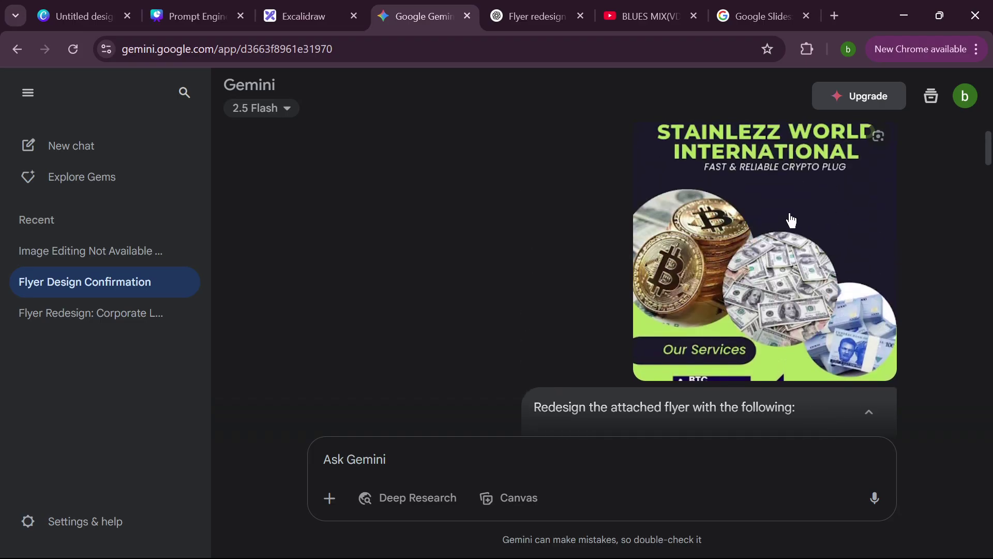
pyautogui.scroll(-3, 785, 256)
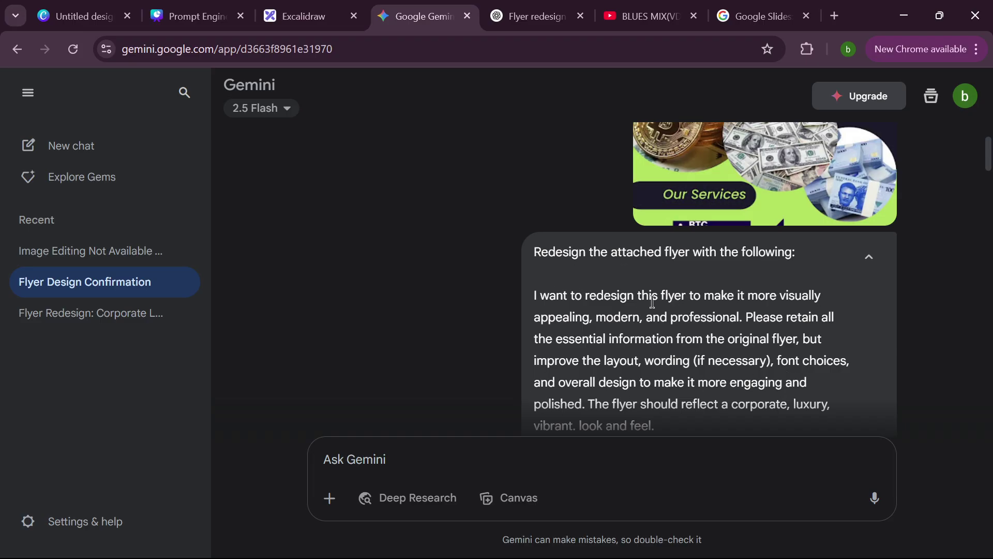
pyautogui.scroll(5, 703, 286)
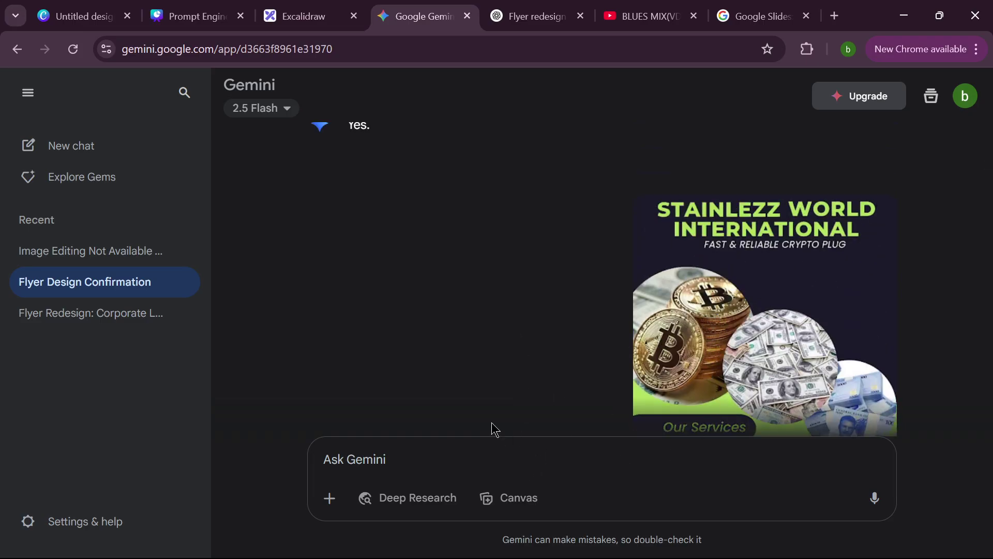
pyautogui.scroll(-7, 874, 222)
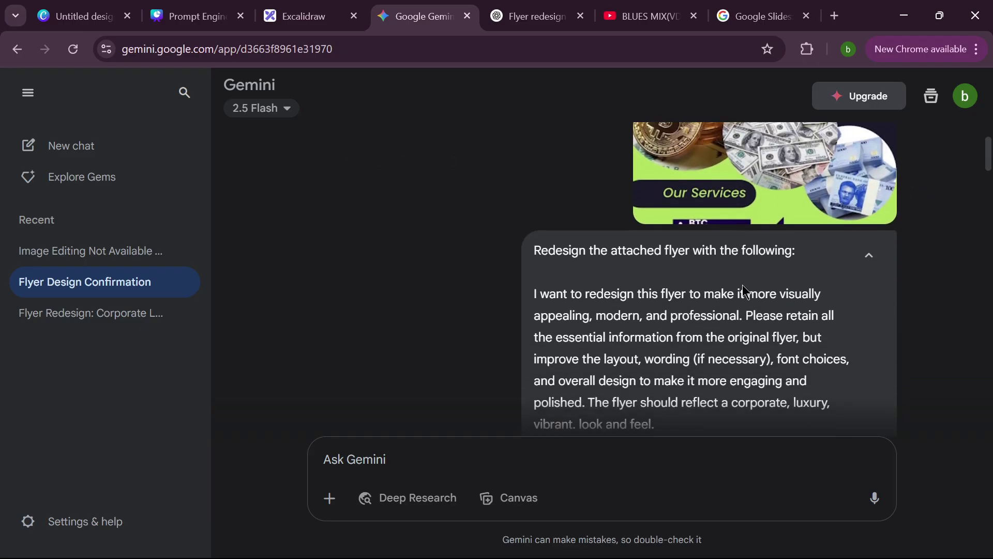
pyautogui.scroll(-3, 776, 303)
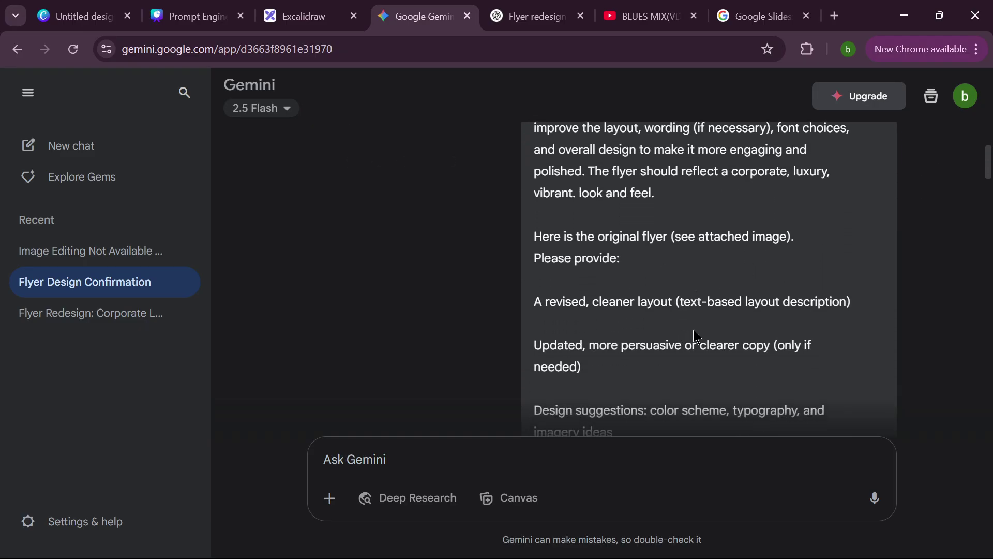
# Step: Review the requested deliverables, the attached crypto flyer, and the opening of the redesign prompt once more
pyautogui.scroll(-3, 724, 321)
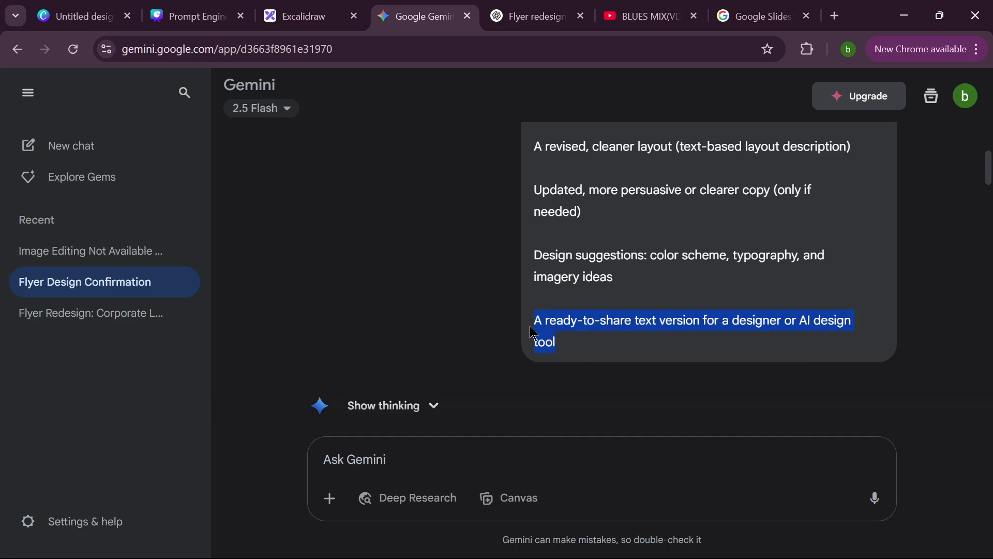
pyautogui.scroll(10, 652, 281)
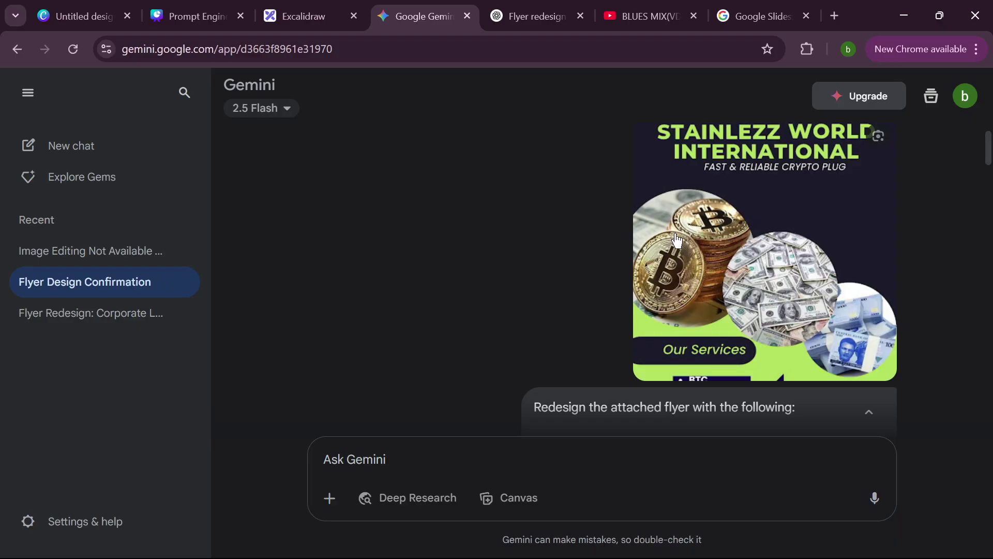
pyautogui.scroll(-3, 570, 308)
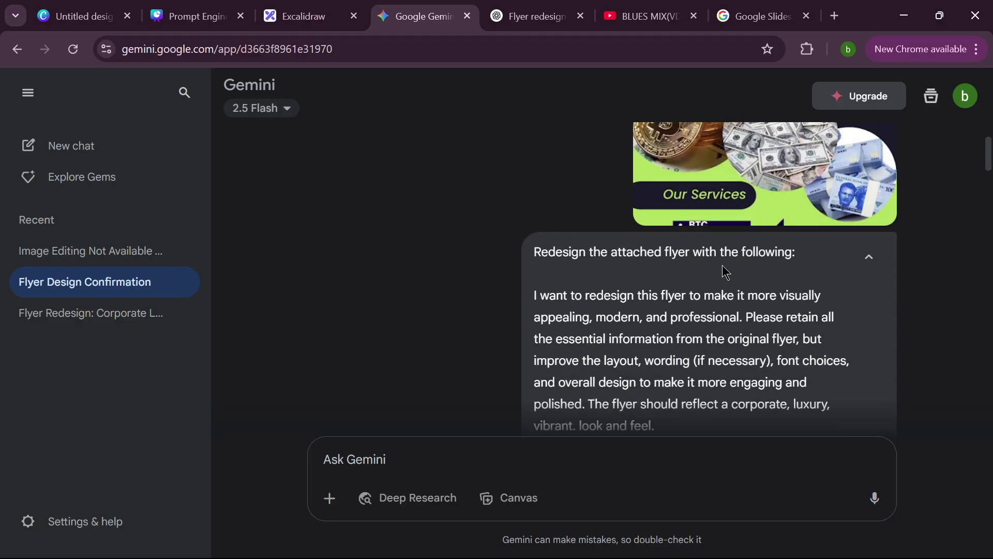
pyautogui.scroll(5, 792, 202)
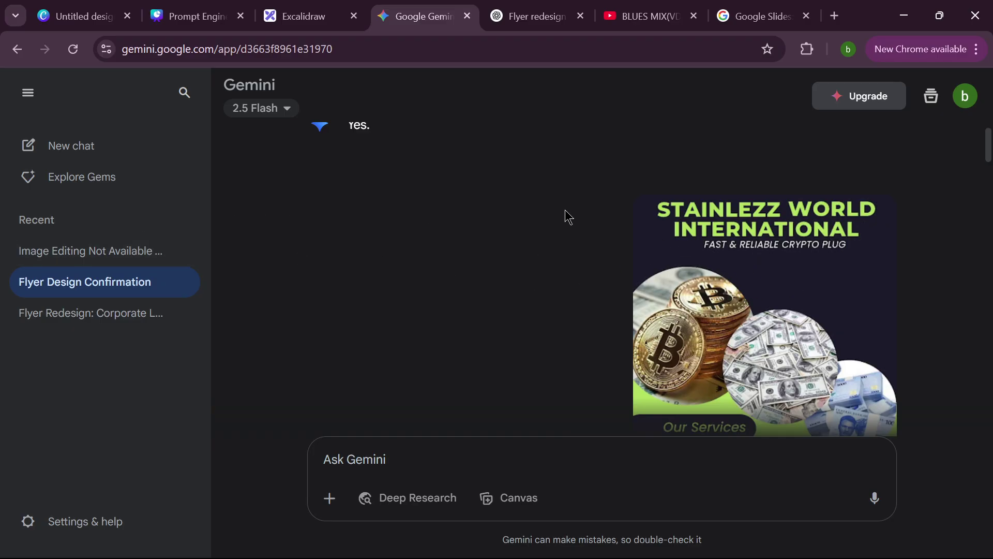
pyautogui.scroll(-3, 821, 250)
pyautogui.scroll(3, 705, 248)
pyautogui.scroll(-5, 775, 237)
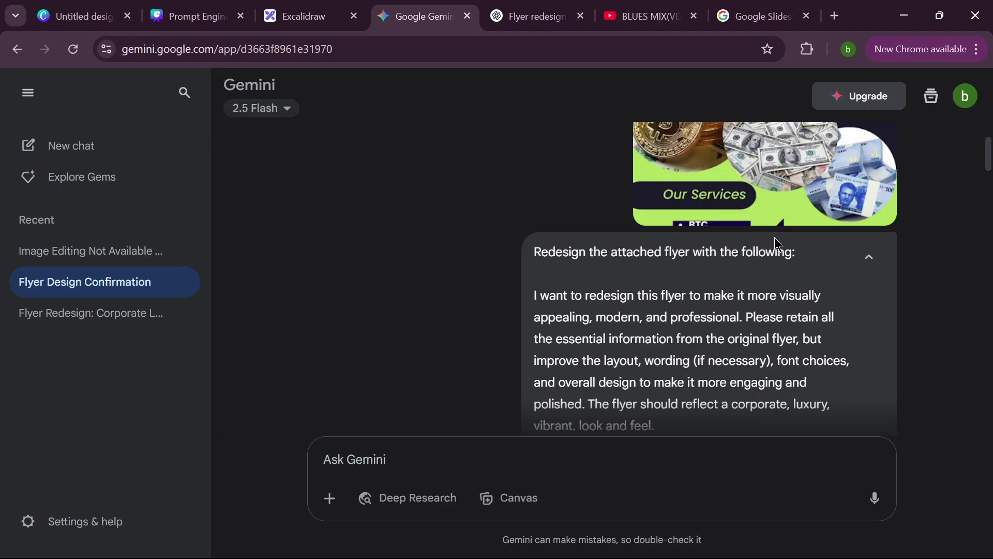
pyautogui.scroll(-2, 775, 241)
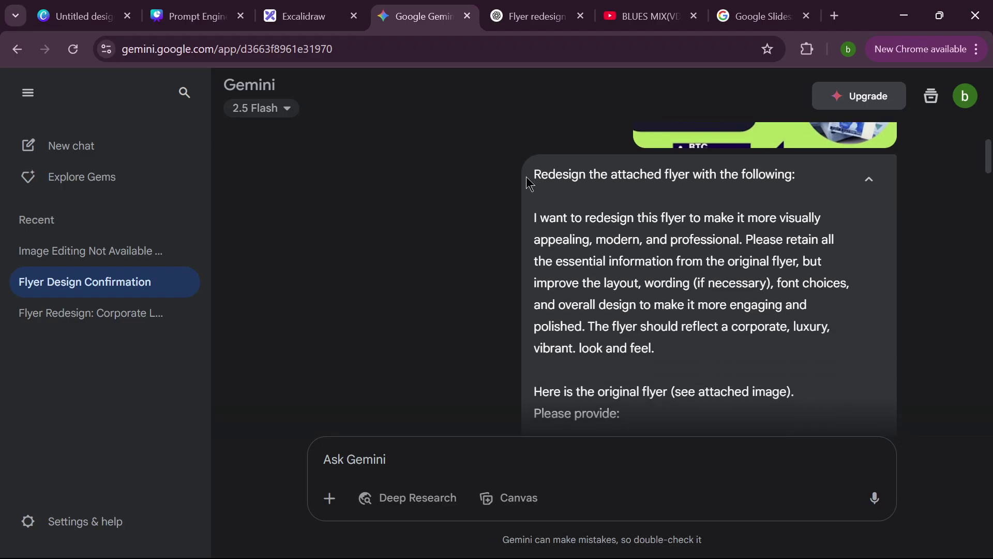
# Step: Read through the rest of the redesign prompt to the request for a ready-to-share text version
pyautogui.scroll(-4, 680, 306)
pyautogui.moveTo(683, 307); pyautogui.dragTo(758, 303)
pyautogui.scroll(-2, 750, 297)
pyautogui.scroll(4, 758, 303)
pyautogui.scroll(-8, 758, 303)
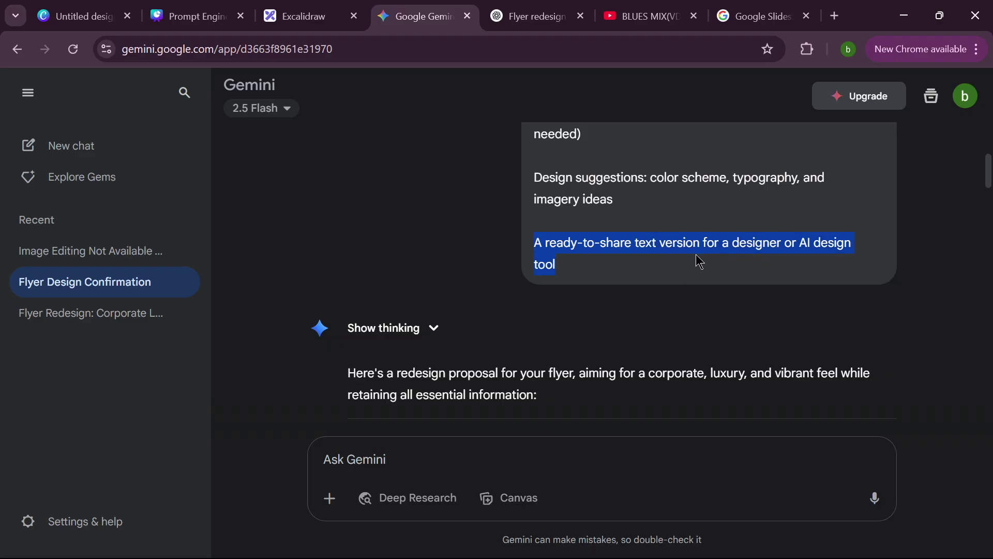
# Step: Read the redesigned flyer concept in the response, covering theme, color scheme, typography and imagery ideas
pyautogui.scroll(-3, 640, 265)
pyautogui.scroll(4, 662, 225)
pyautogui.scroll(-6, 678, 240)
pyautogui.scroll(-2, 364, 180)
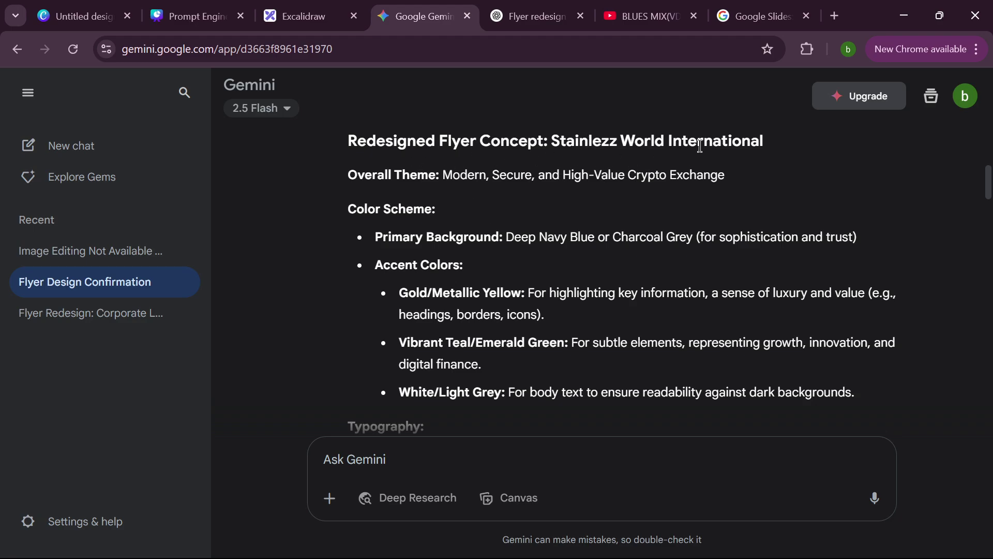
pyautogui.scroll(-5, 367, 183)
pyautogui.scroll(-3, 446, 187)
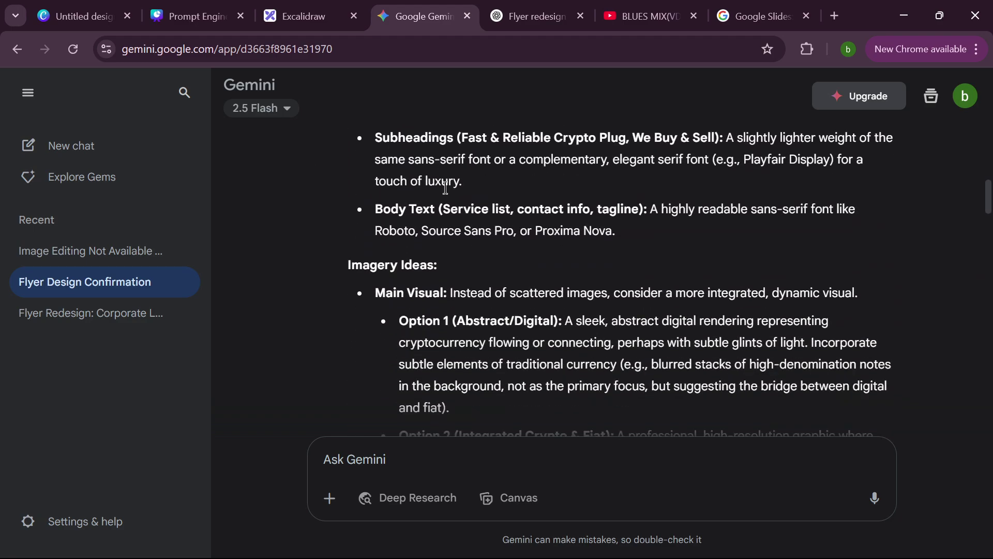
pyautogui.scroll(-3, 403, 226)
pyautogui.scroll(-4, 394, 233)
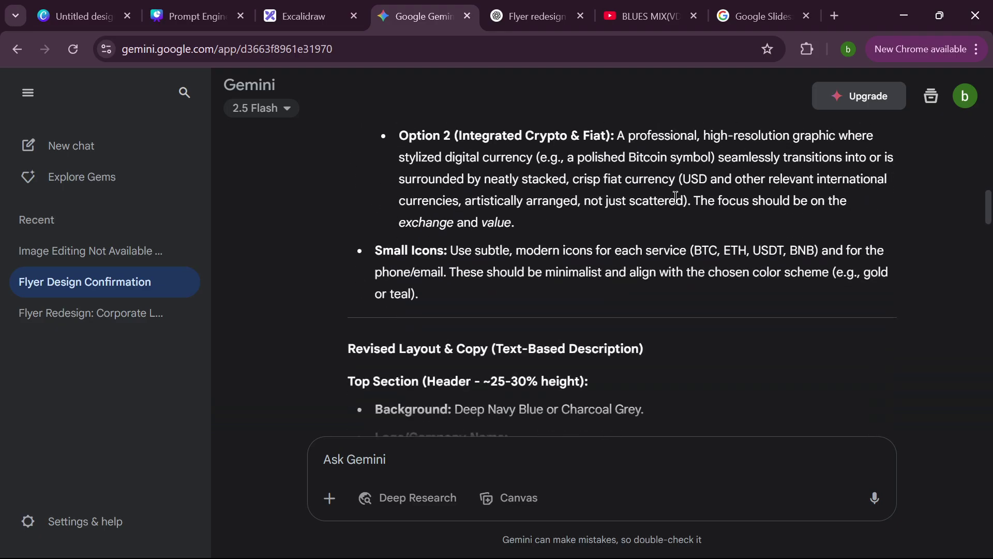
# Step: Read the Revised Layout & Copy section from the header description to the services panel
pyautogui.scroll(-2, 392, 237)
pyautogui.scroll(8, 544, 227)
pyautogui.scroll(-4, 609, 224)
pyautogui.scroll(-7, 608, 224)
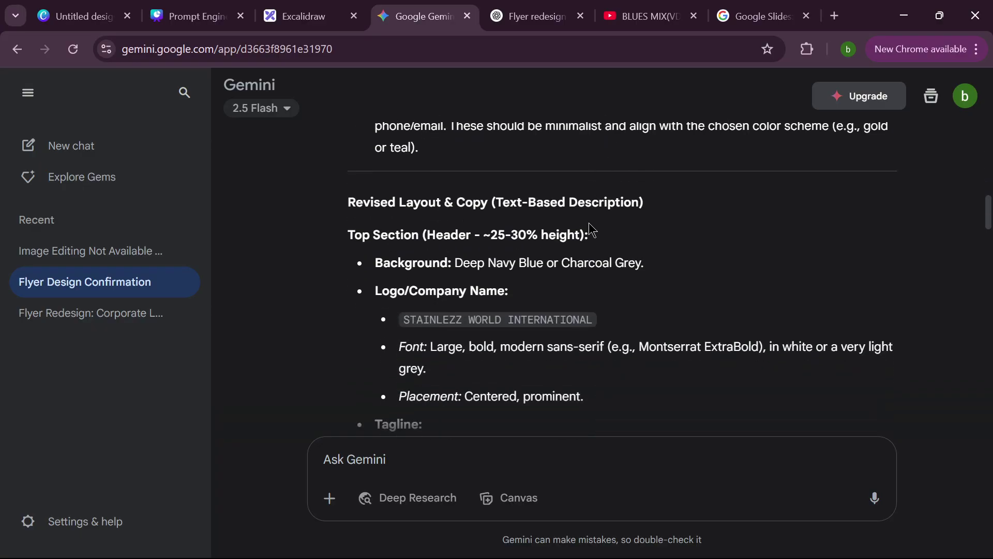
pyautogui.scroll(2, 518, 220)
pyautogui.scroll(-7, 473, 202)
pyautogui.scroll(-6, 422, 205)
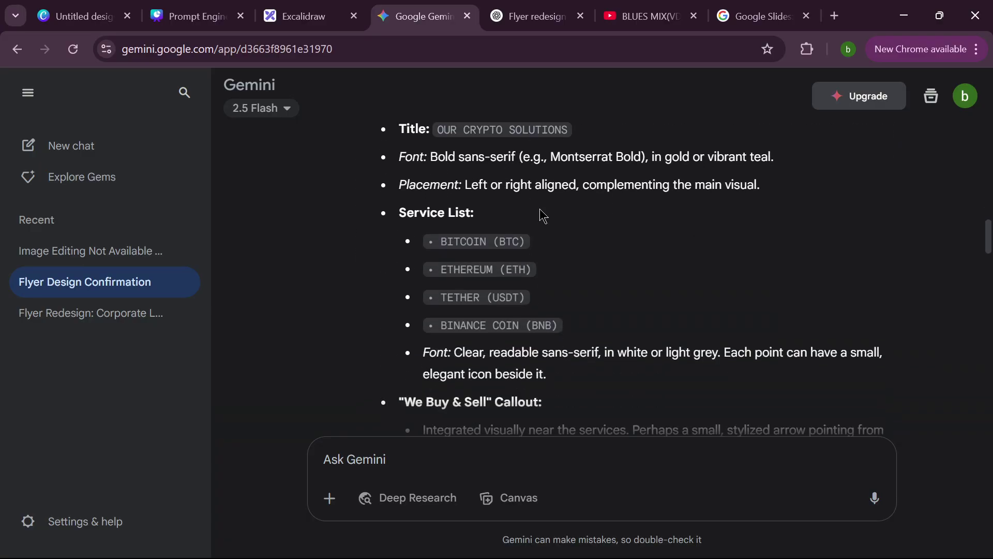
# Step: Examine the layout description's service list, "We Buy & Sell" callout, contact details and disclaimer
pyautogui.scroll(3, 617, 216)
pyautogui.scroll(3, 618, 216)
pyautogui.scroll(-11, 451, 218)
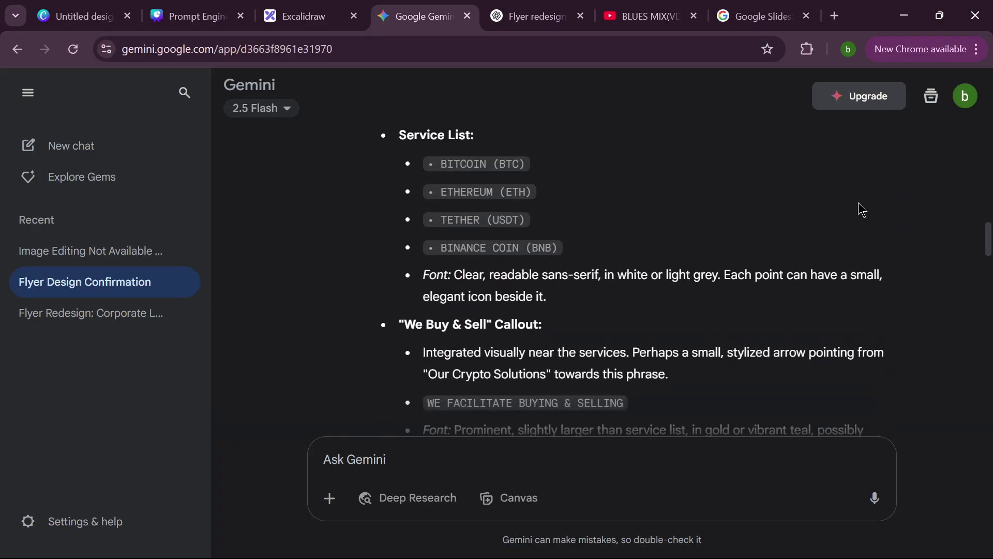
pyautogui.scroll(-9, 462, 207)
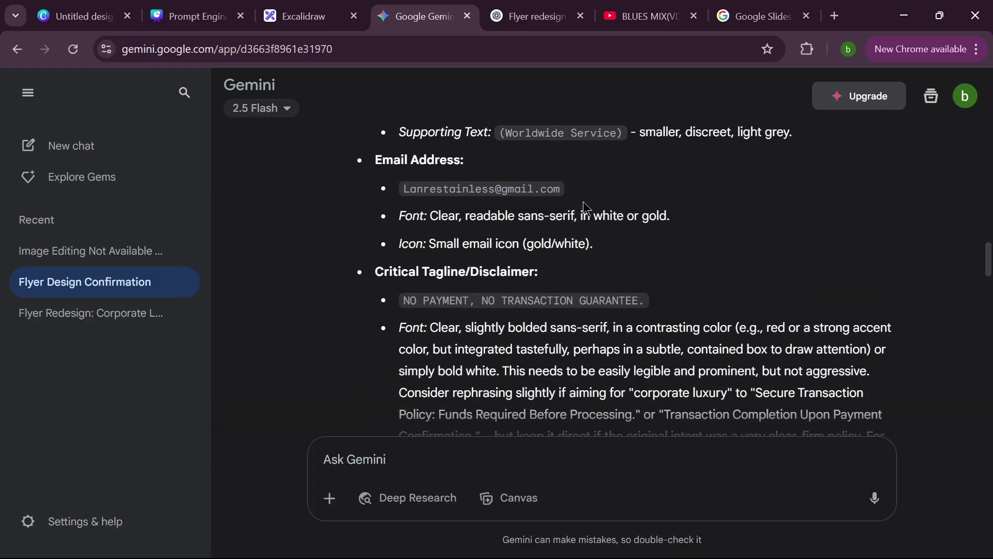
pyautogui.scroll(8, 486, 222)
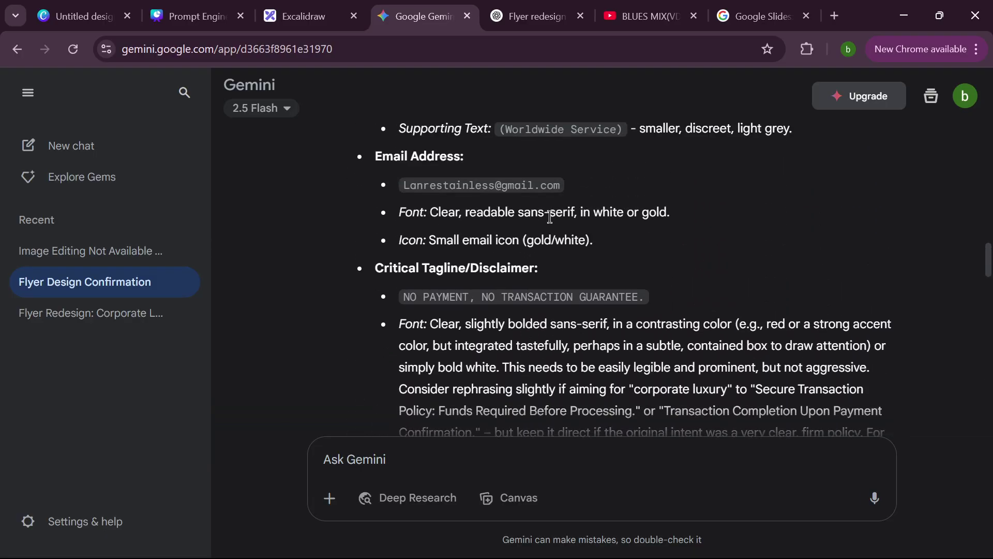
pyautogui.scroll(-5, 458, 245)
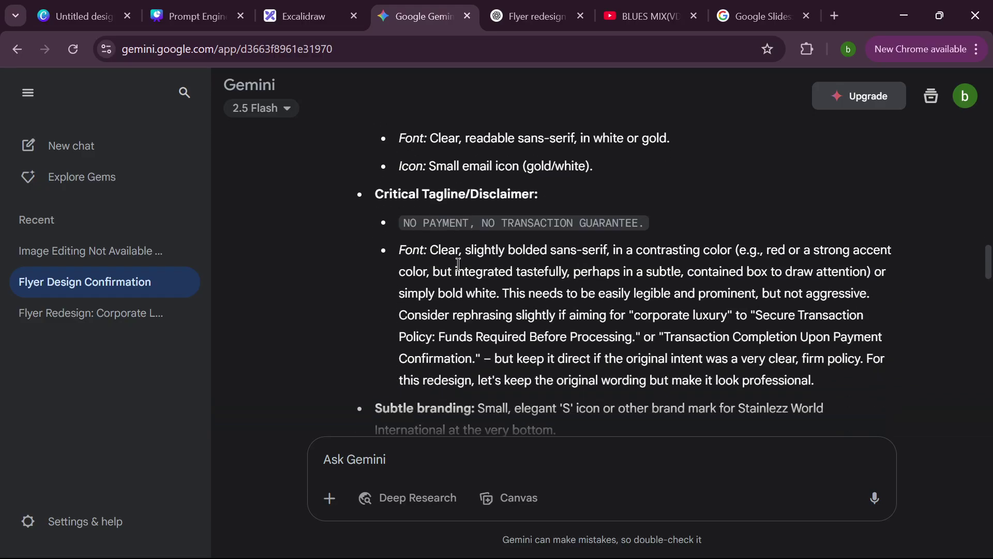
# Step: Highlight the layout description from the disclaimer back up through the header section, and return to the typography suggestions
pyautogui.moveTo(616, 359); pyautogui.dragTo(391, 100)
pyautogui.scroll(15, 802, 310)
pyautogui.scroll(20, 813, 312)
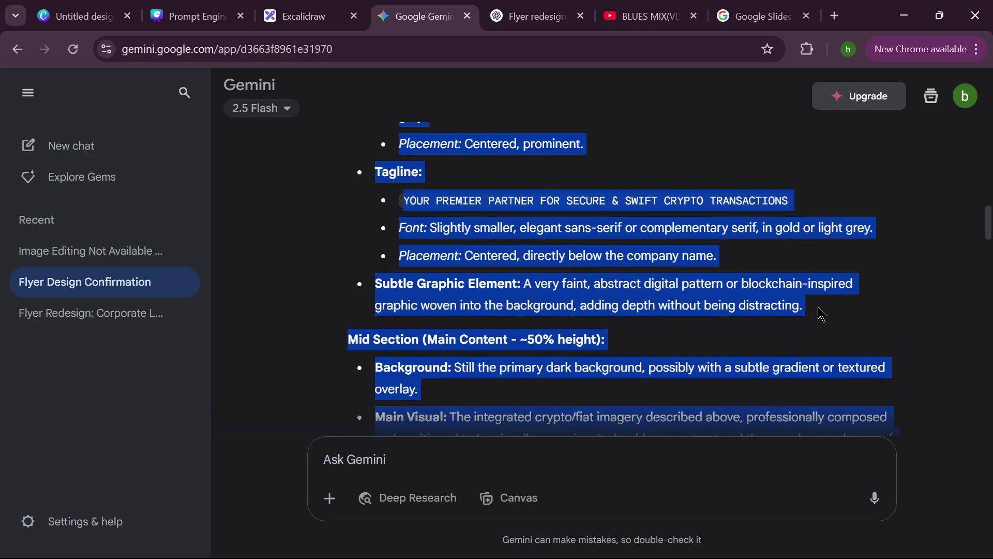
pyautogui.scroll(15, 804, 310)
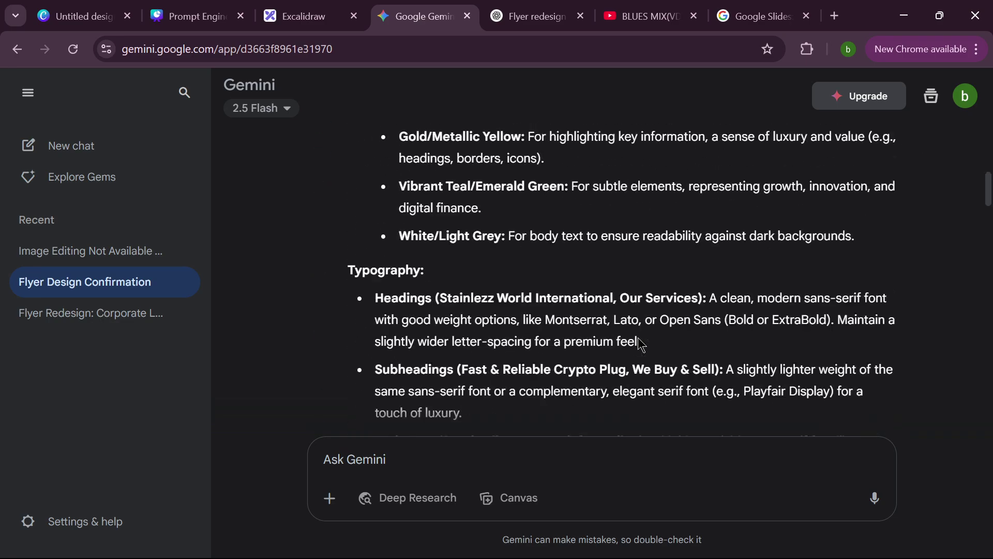
# Step: Highlight the response text from the typography suggestions down through the services panel, and clear the highlight
pyautogui.moveTo(313, 299); pyautogui.dragTo(451, 400)
pyautogui.scroll(-3, 596, 319)
pyautogui.scroll(-10, 647, 302)
pyautogui.moveTo(596, 319); pyautogui.dragTo(734, 306)
pyautogui.scroll(-3, 734, 306)
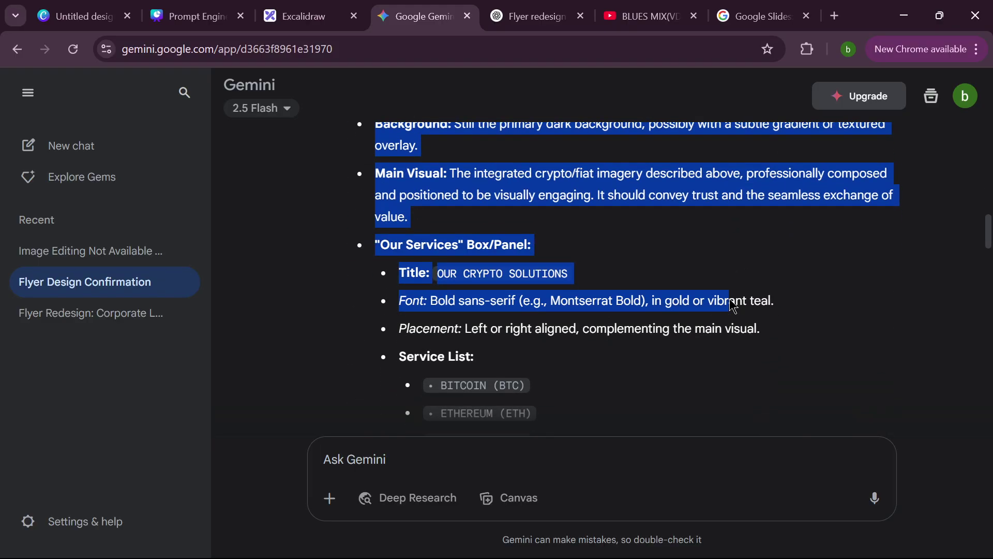
pyautogui.scroll(-15, 591, 299)
pyautogui.click(592, 299)
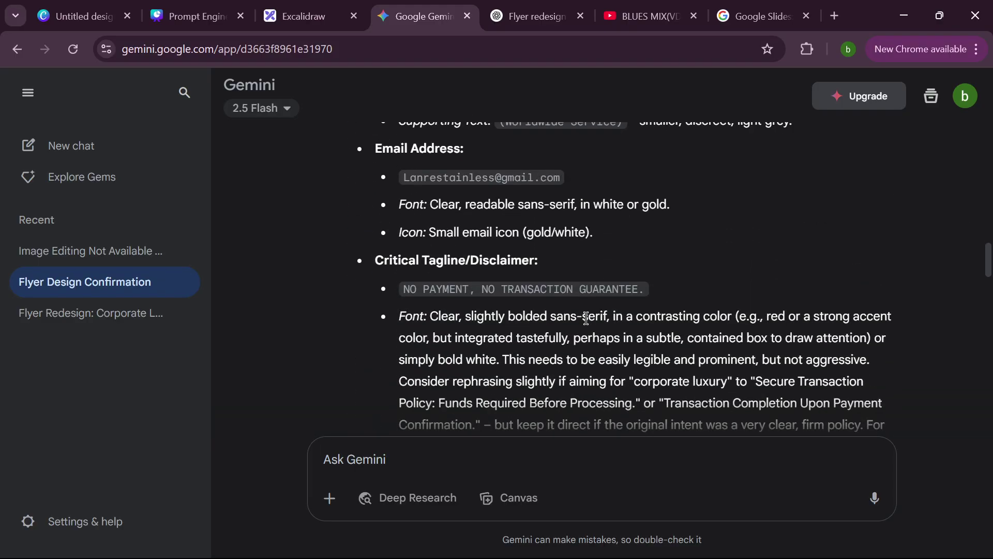
# Step: Highlight the heading "Ready-to-Share Text Version for Designer/AI Tool", clear it, and view the start of the design brief
pyautogui.scroll(-6, 604, 309)
pyautogui.moveTo(346, 253); pyautogui.dragTo(644, 244)
pyautogui.click(714, 258)
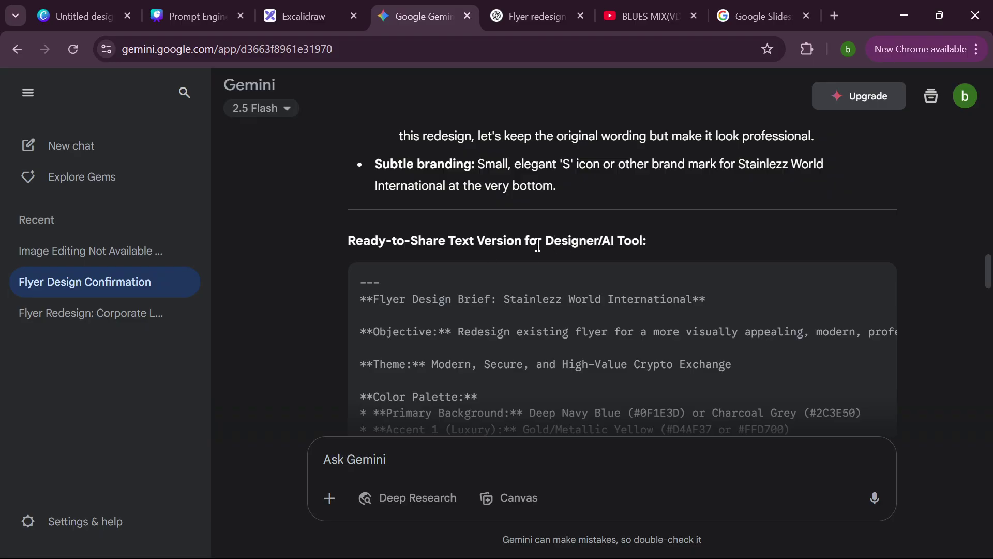
pyautogui.scroll(-3, 596, 280)
pyautogui.scroll(3, 579, 284)
pyautogui.scroll(-2, 579, 284)
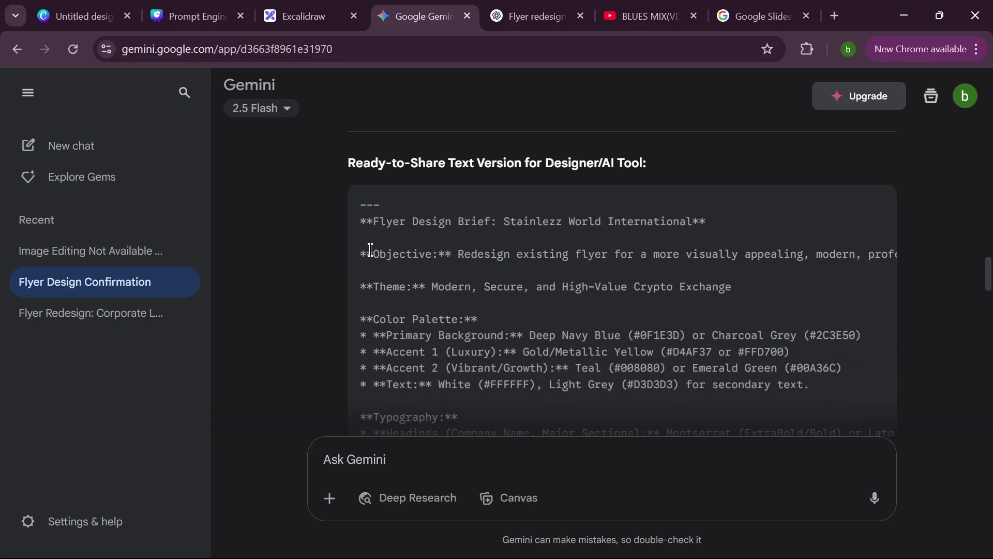
# Step: Highlight the entire Flyer Design Brief for Stainlezz World International, look over its layout structure, and clear the highlight
pyautogui.moveTo(351, 221); pyautogui.dragTo(665, 311)
pyautogui.scroll(-6, 666, 310)
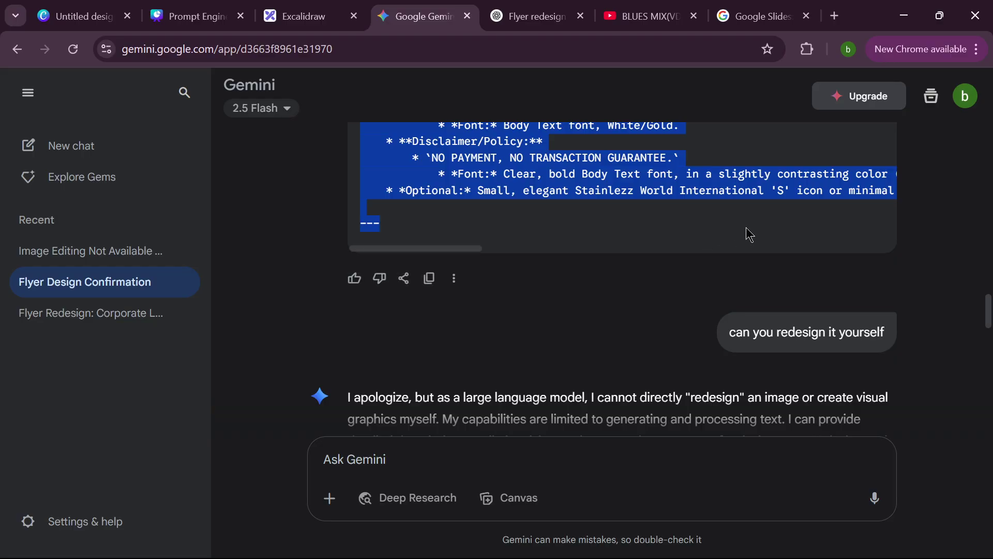
pyautogui.scroll(10, 465, 255)
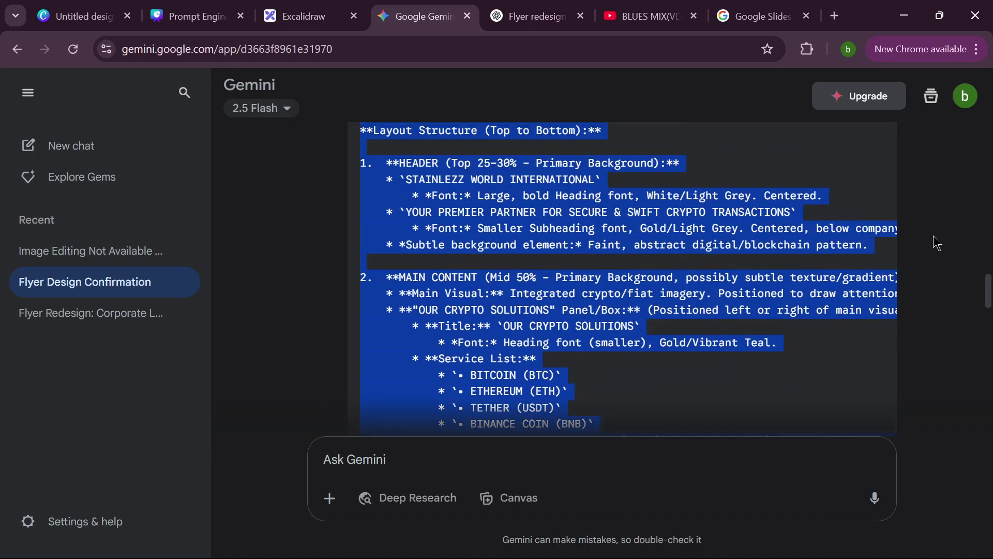
pyautogui.click(931, 245)
# Step: Read the reply to "can you redesign it yourself", including its suggested design software and AI image generation tools
pyautogui.scroll(-12, 860, 286)
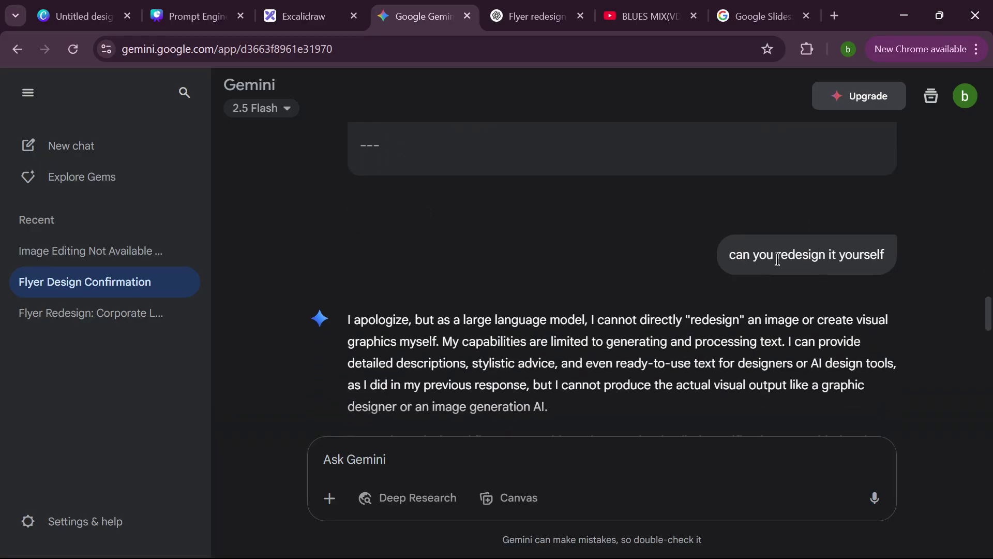
pyautogui.scroll(-3, 563, 294)
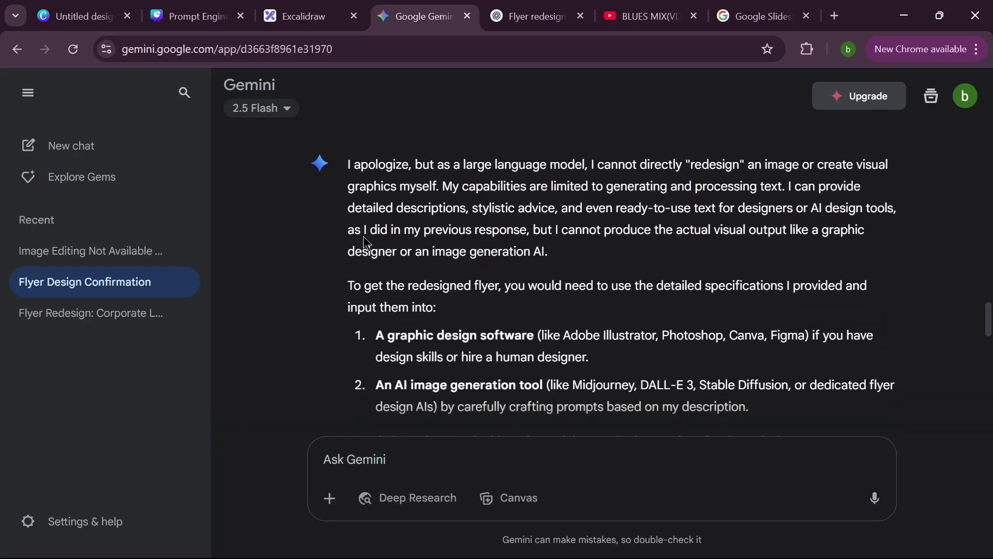
pyautogui.scroll(-2, 644, 182)
pyautogui.scroll(-4, 583, 213)
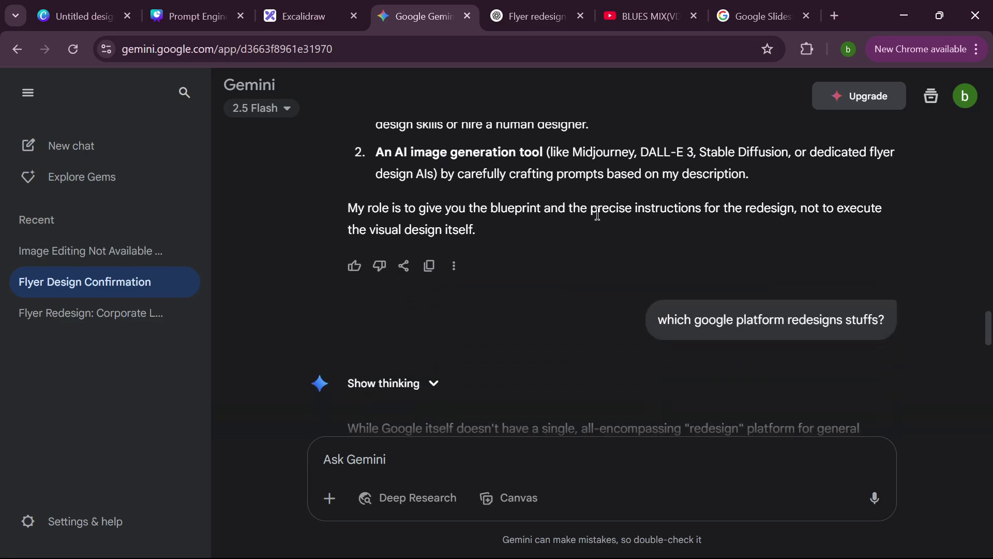
pyautogui.scroll(-2, 603, 231)
pyautogui.scroll(9, 710, 246)
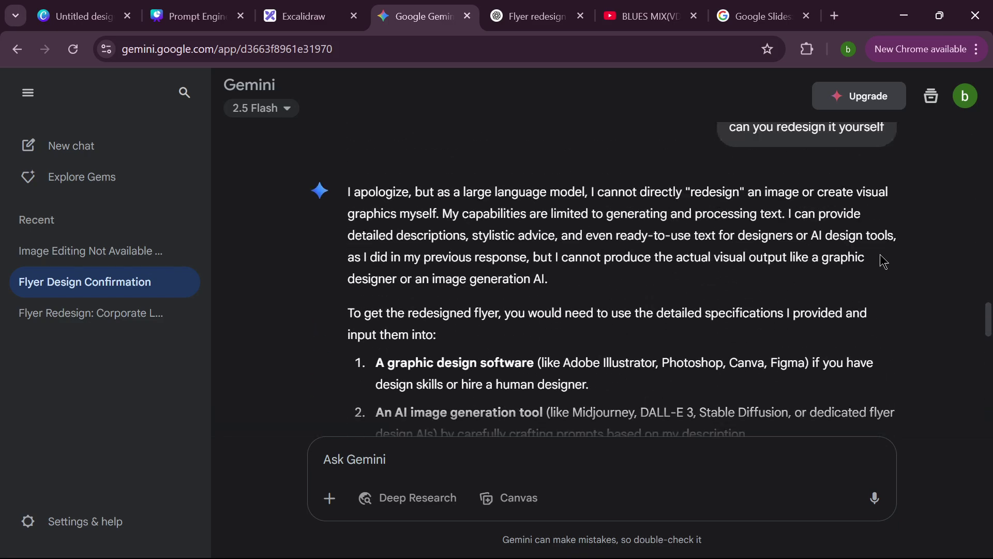
pyautogui.scroll(-1, 751, 223)
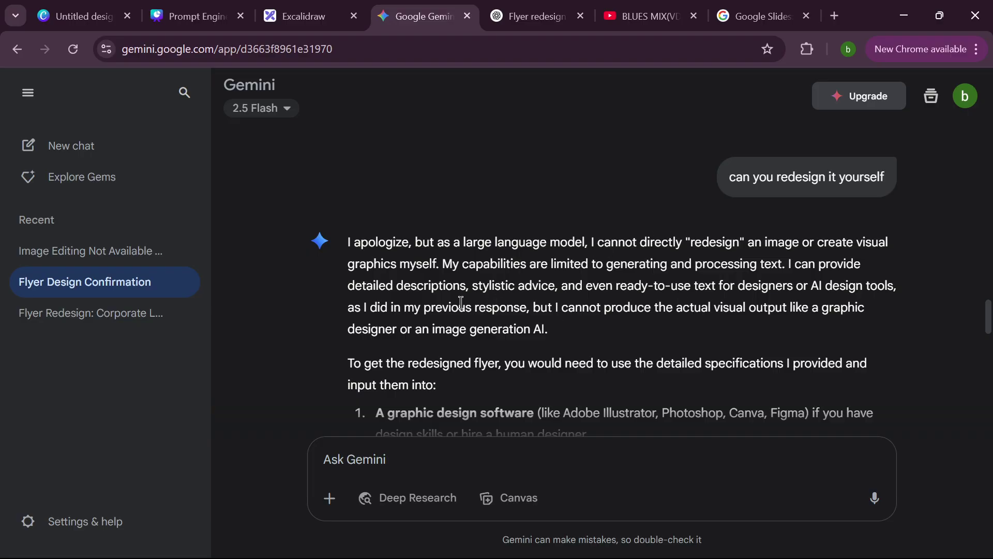
# Step: Look back at the footer and disclaimer specifications in the ready-to-share design brief
pyautogui.scroll(3, 607, 266)
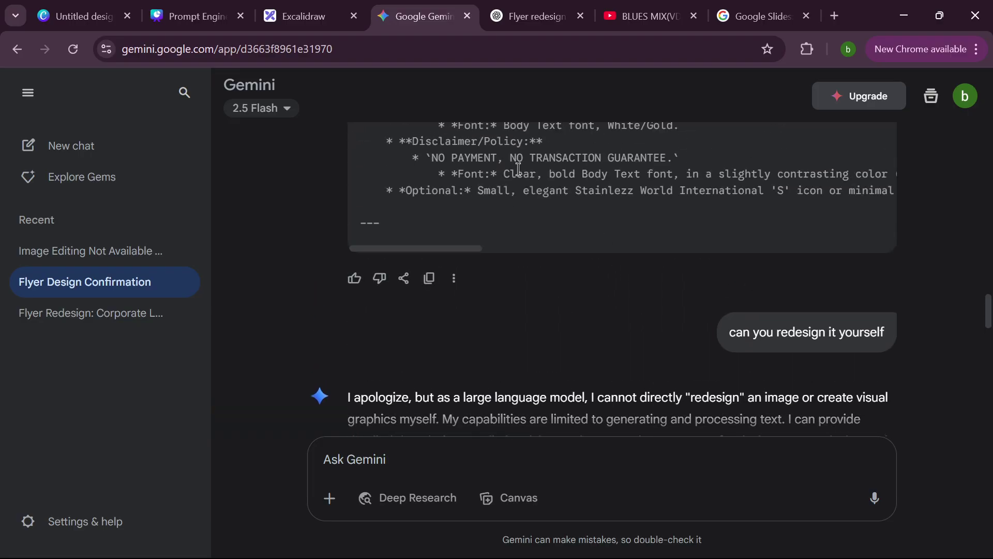
pyautogui.scroll(3, 739, 326)
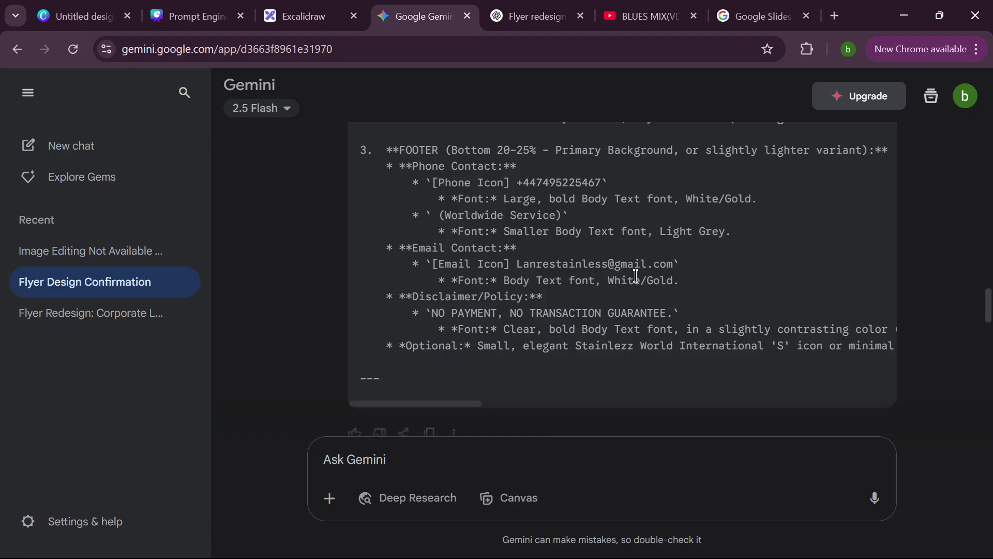
pyautogui.scroll(5, 548, 288)
# Step: Switch to the ChatGPT flyer redesign chat and highlight its whole prompt below the attached flyer
pyautogui.click(534, 25)
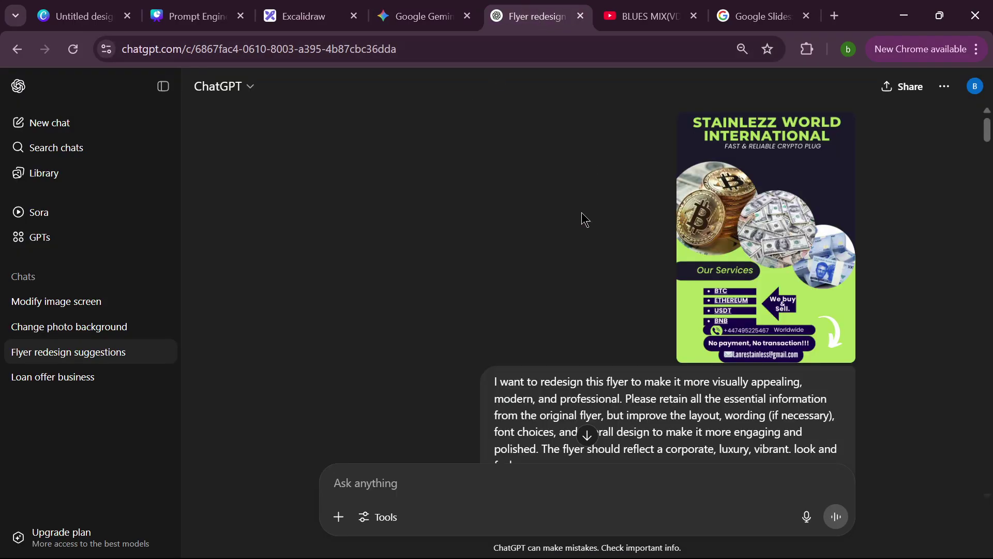
pyautogui.scroll(-2, 583, 217)
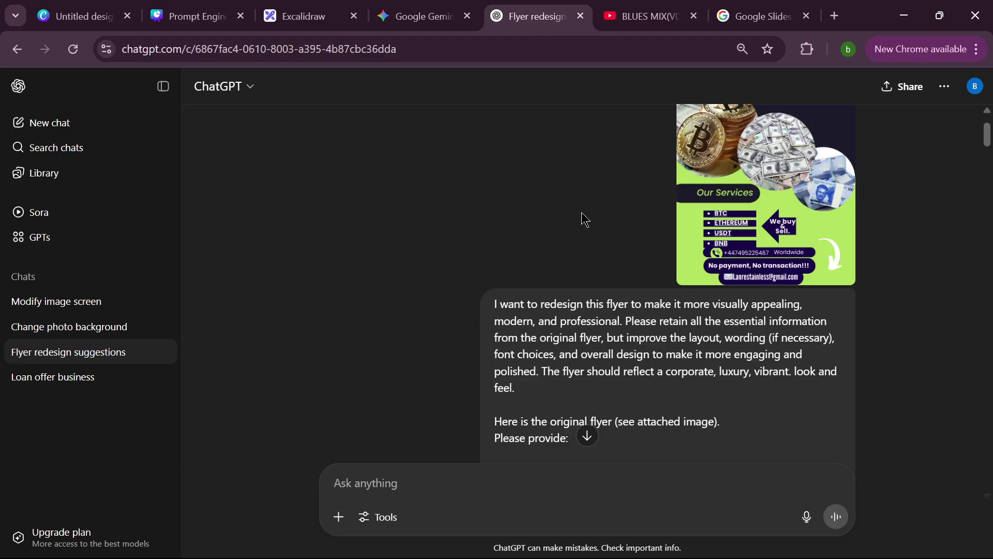
pyautogui.scroll(-3, 583, 218)
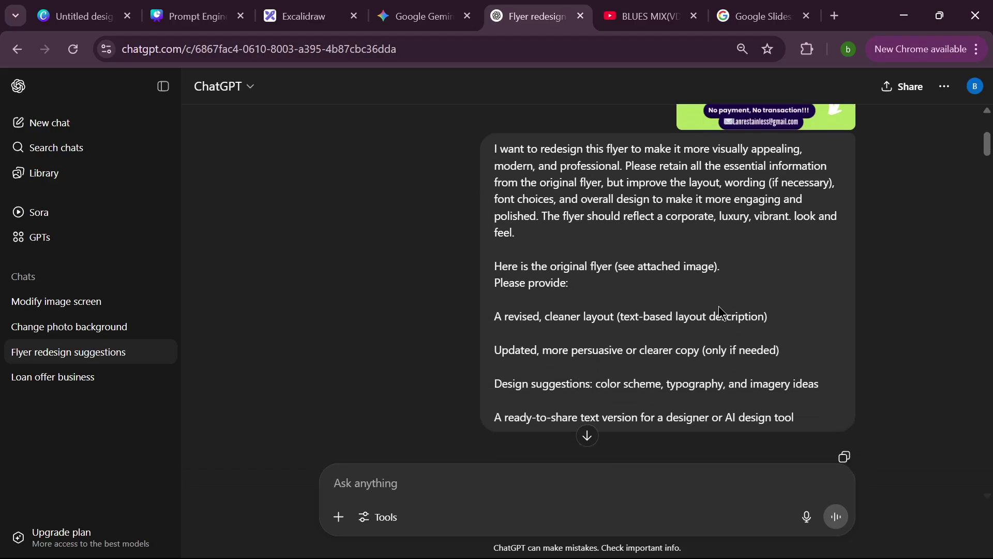
pyautogui.moveTo(794, 422); pyautogui.dragTo(489, 157)
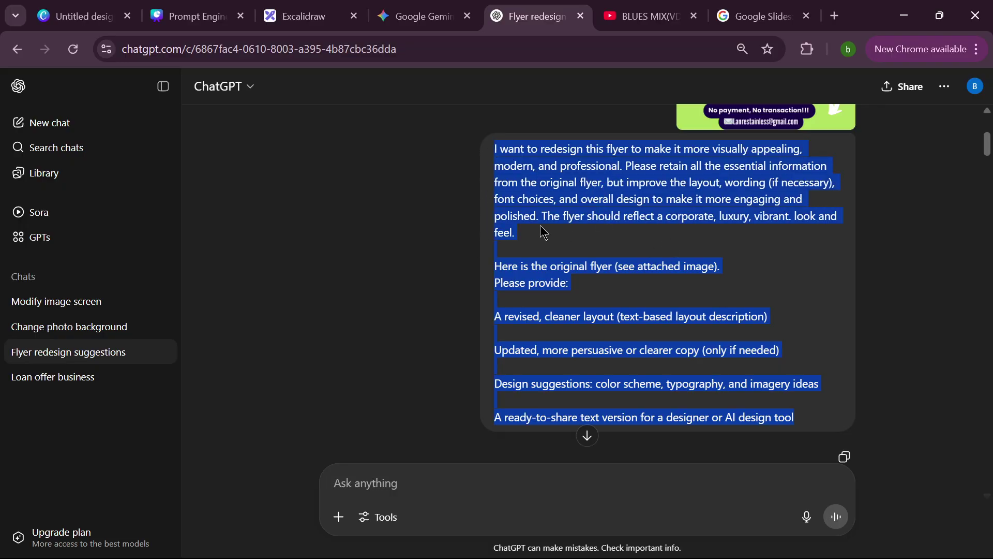
# Step: Look over the attached Stainlezz World International flyer together with the highlighted redesign prompt, and clear the highlight
pyautogui.scroll(3, 658, 283)
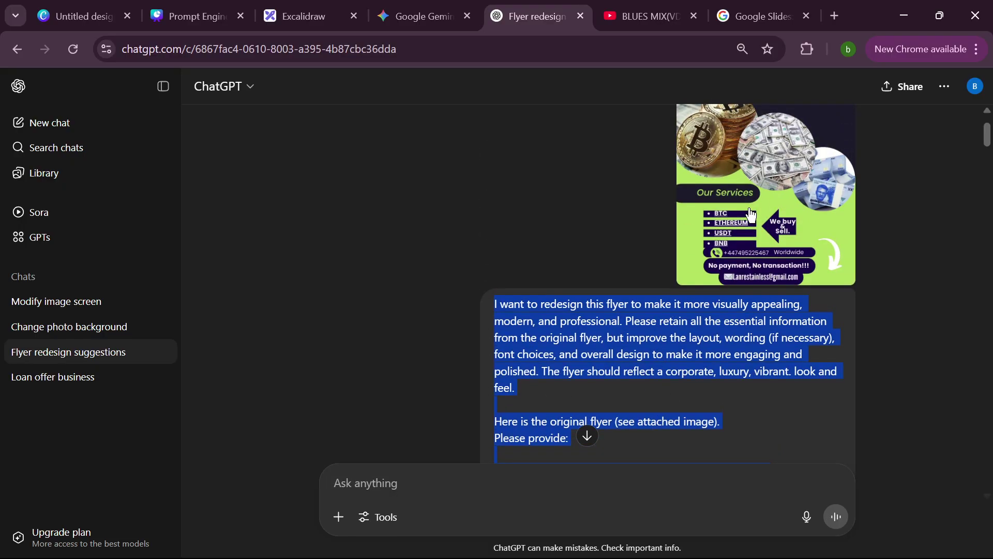
pyautogui.scroll(1, 734, 199)
pyautogui.scroll(1, 733, 198)
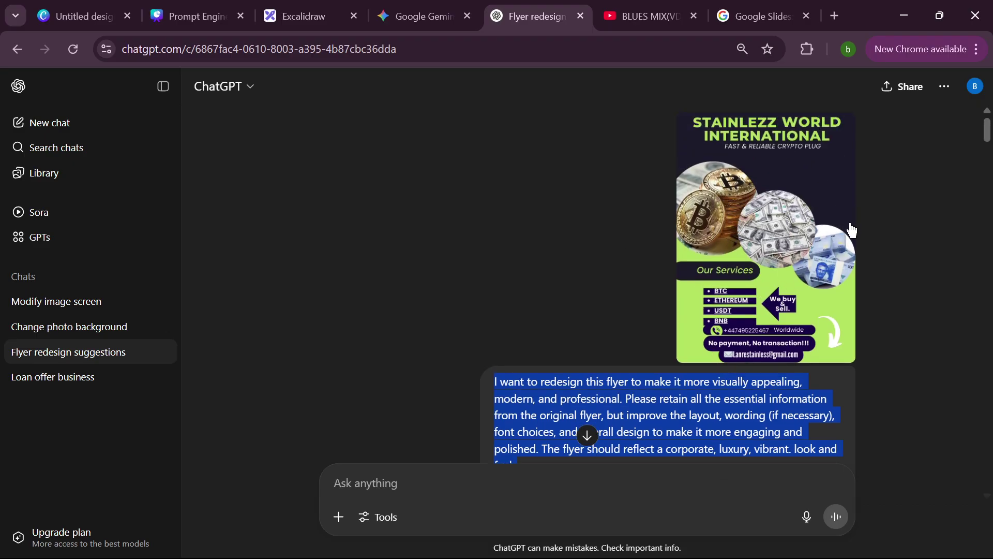
pyautogui.scroll(-4, 599, 295)
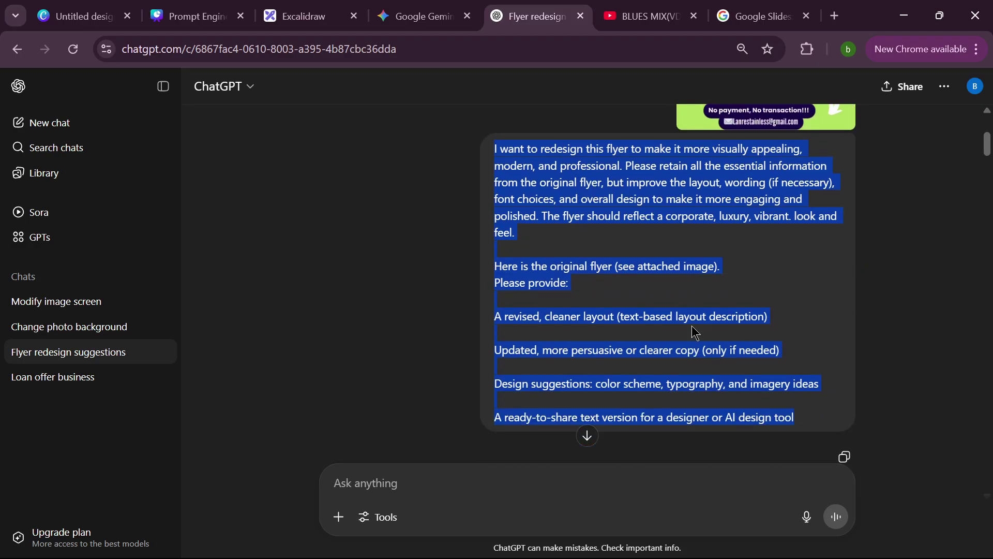
pyautogui.scroll(3, 526, 230)
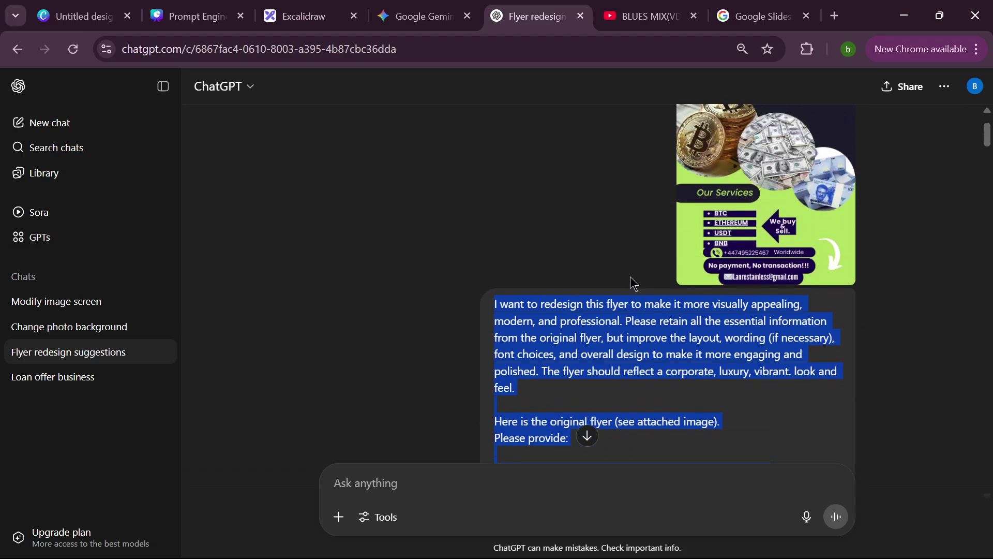
pyautogui.scroll(-3, 575, 356)
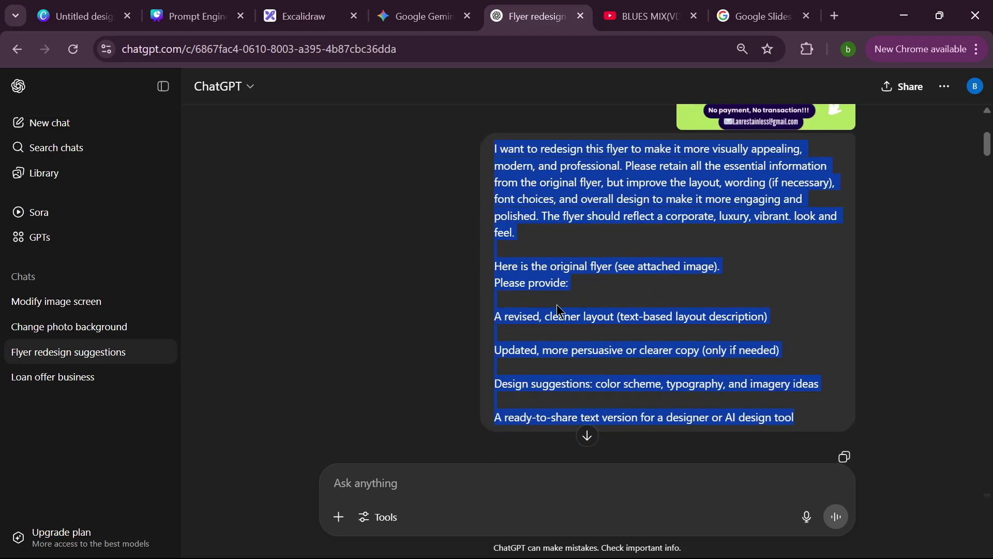
pyautogui.click(941, 306)
# Step: Read ChatGPT's redesign plan from the revised layout through the design suggestions to the ready-to-share flyer text
pyautogui.scroll(-5, 800, 300)
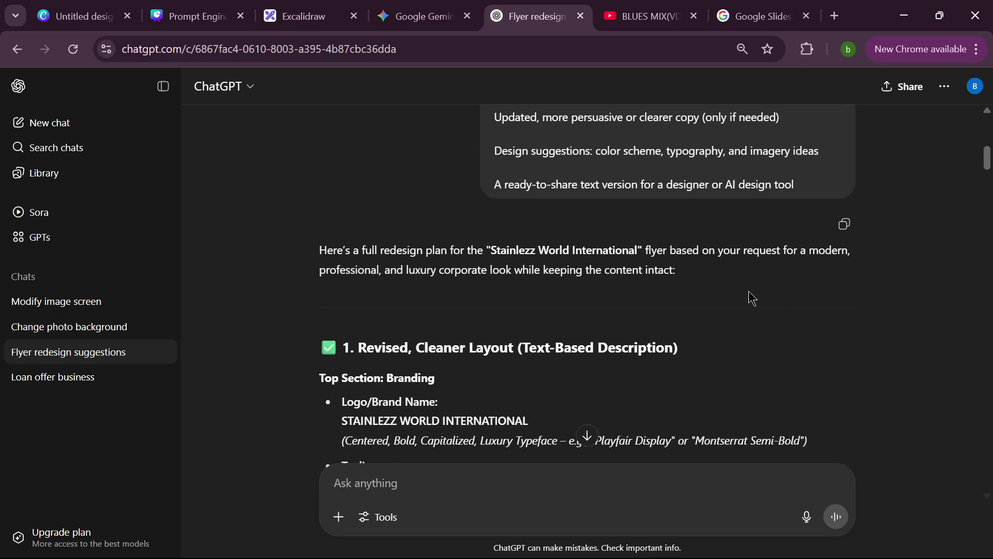
pyautogui.scroll(-1, 595, 308)
pyautogui.scroll(5, 625, 303)
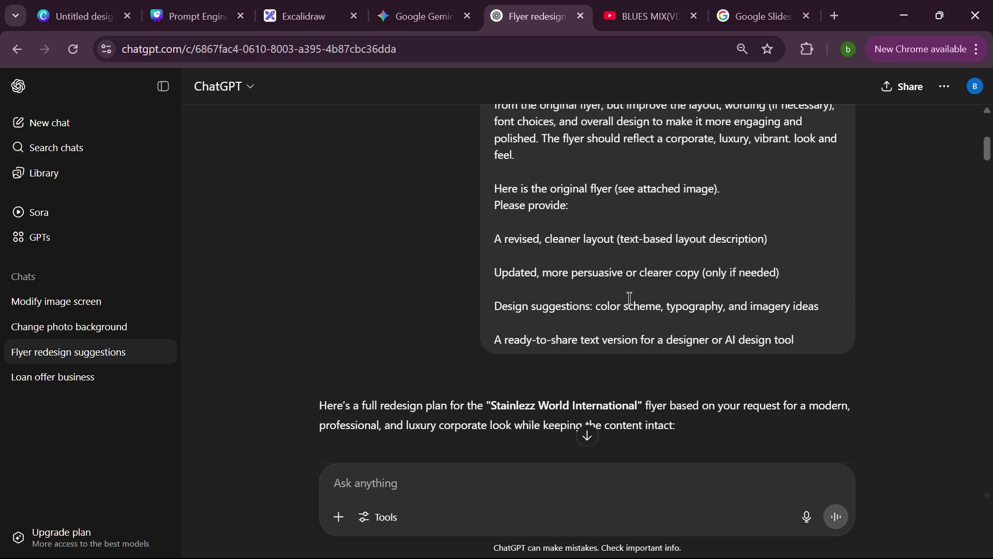
pyautogui.scroll(-4, 765, 224)
pyautogui.scroll(-15, 686, 295)
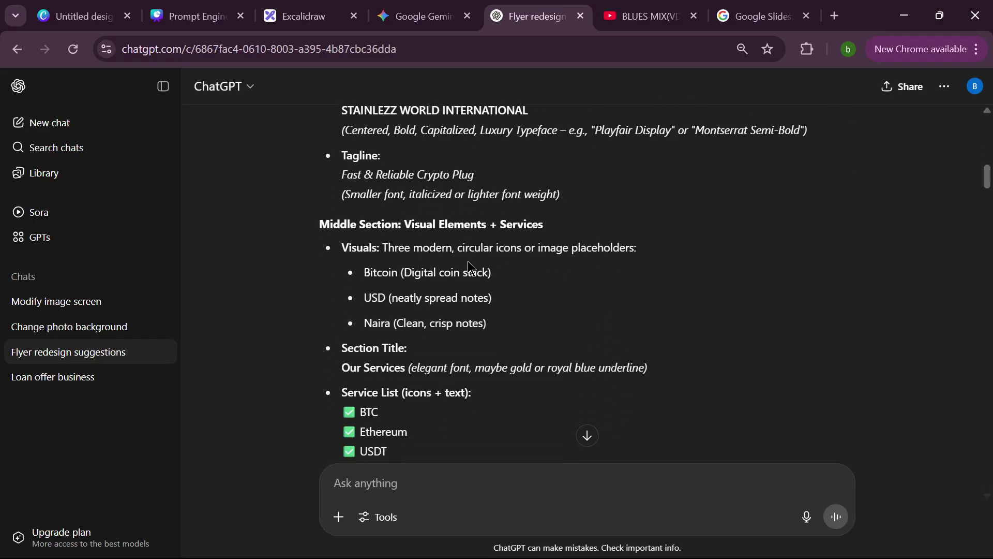
pyautogui.scroll(-18, 520, 264)
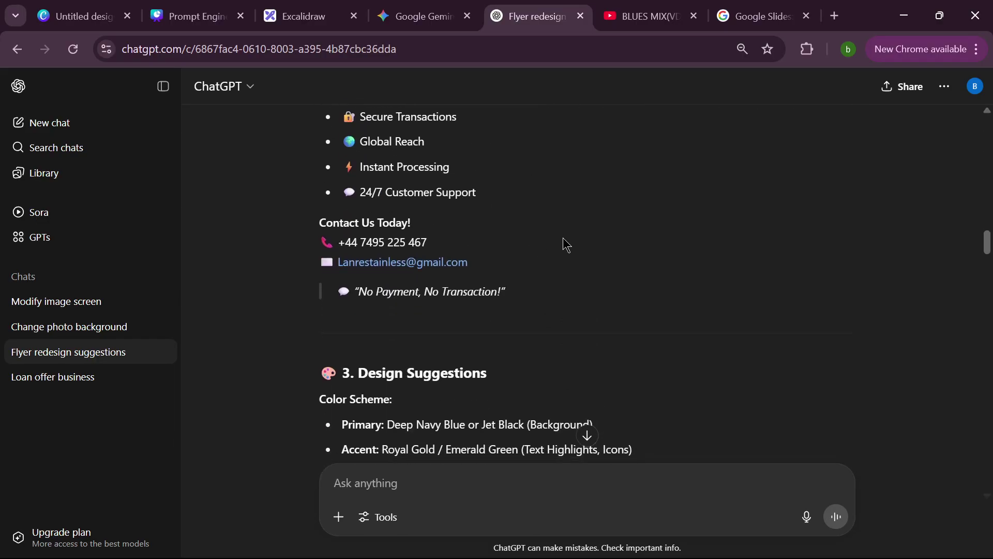
pyautogui.scroll(-15, 527, 246)
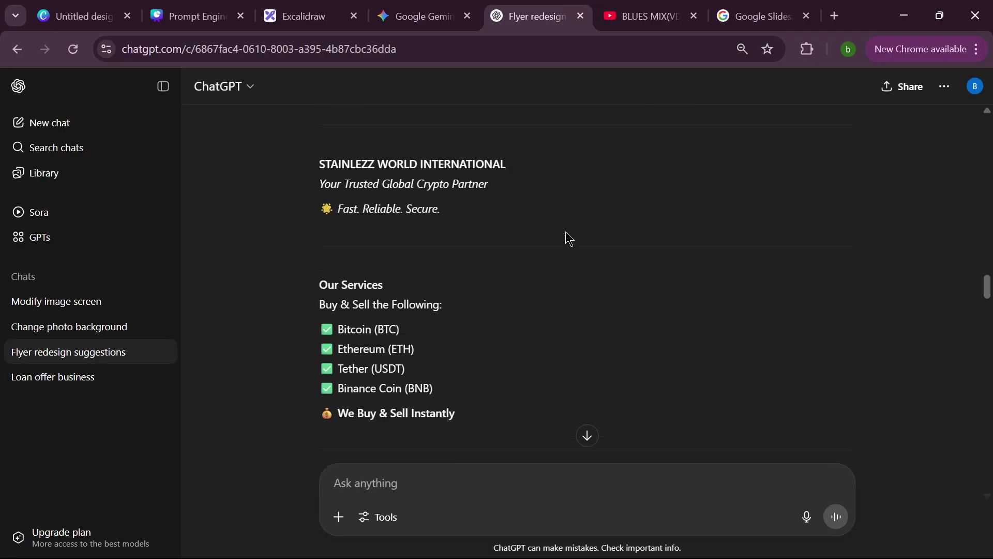
# Step: Check the contact details section in Gemini's reply, and return to ChatGPT's closing offer to generate a polished flyer
pyautogui.click(411, 16)
pyautogui.scroll(1, 588, 303)
pyautogui.scroll(10, 588, 303)
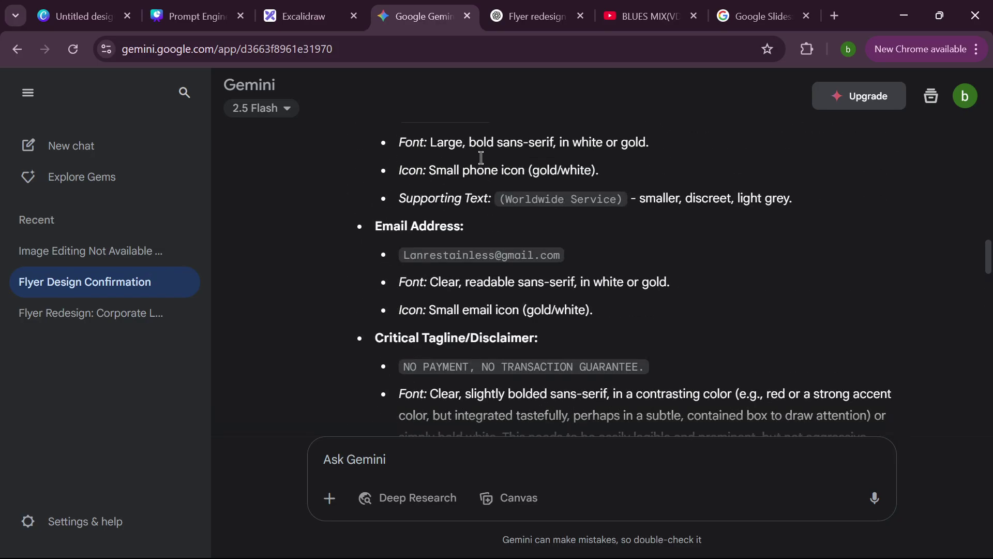
pyautogui.click(518, 8)
pyautogui.scroll(-5, 524, 191)
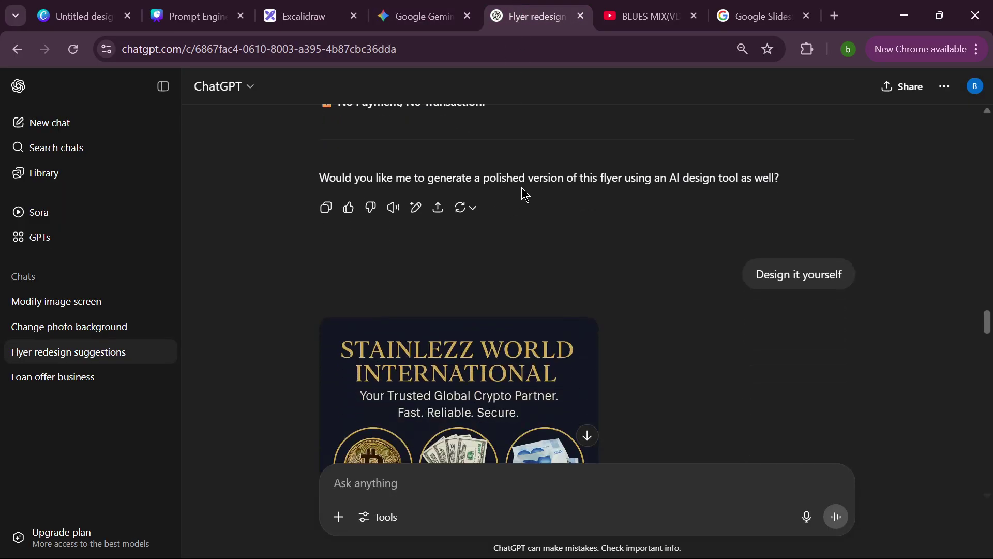
pyautogui.scroll(5, 554, 178)
pyautogui.scroll(-3, 427, 223)
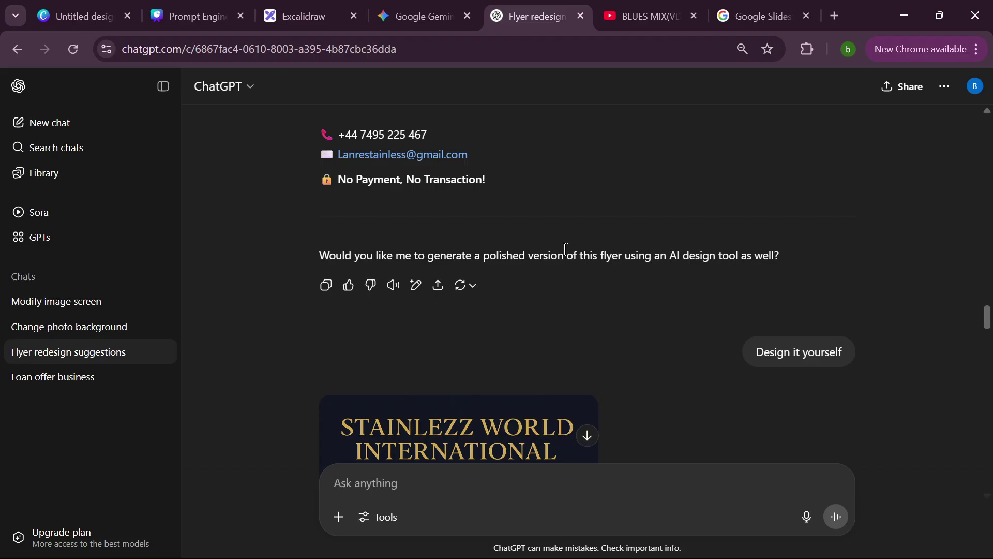
# Step: Switch to Gemini and review its disclaimer specifications and ready-to-share brief down to the "can you redesign it yourself" request
pyautogui.click(421, 16)
pyautogui.click(520, 17)
pyautogui.click(421, 16)
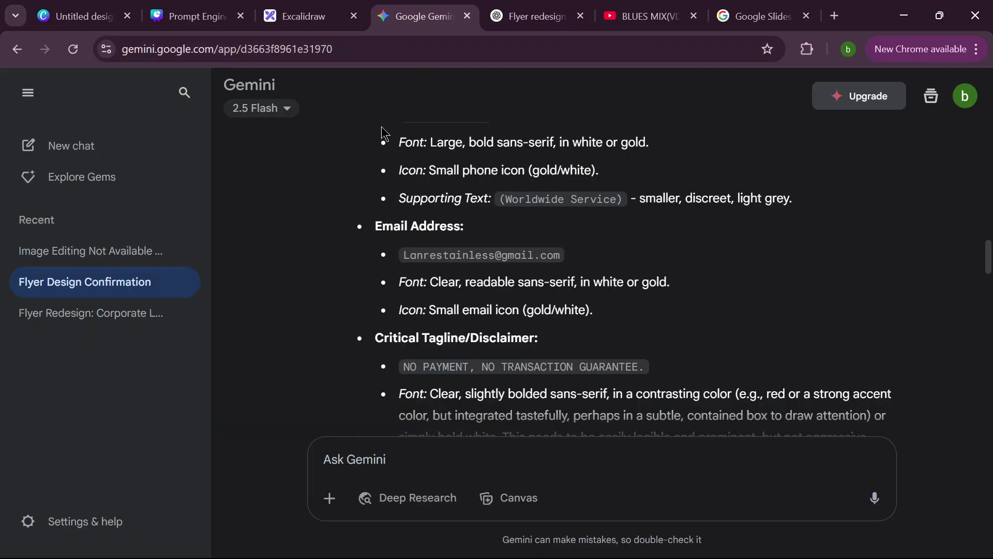
pyautogui.scroll(6, 696, 299)
pyautogui.scroll(-12, 698, 300)
pyautogui.scroll(-5, 702, 299)
pyautogui.scroll(15, 702, 300)
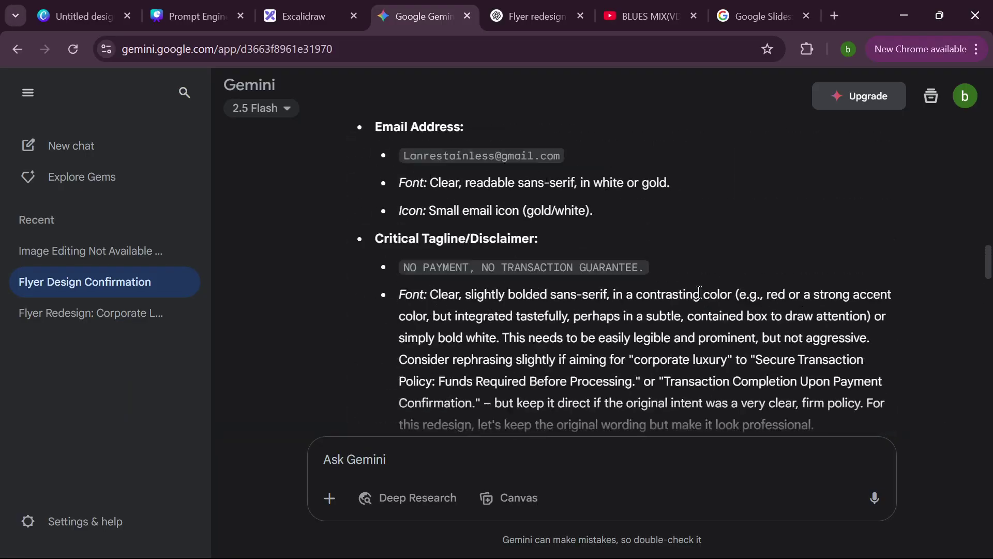
pyautogui.scroll(-10, 699, 293)
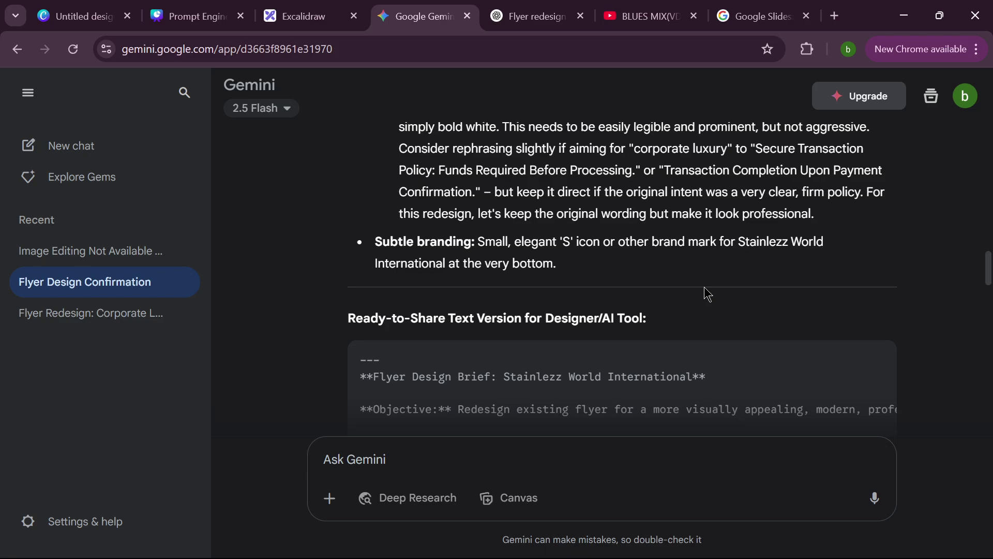
pyautogui.scroll(5, 740, 291)
pyautogui.scroll(-20, 739, 290)
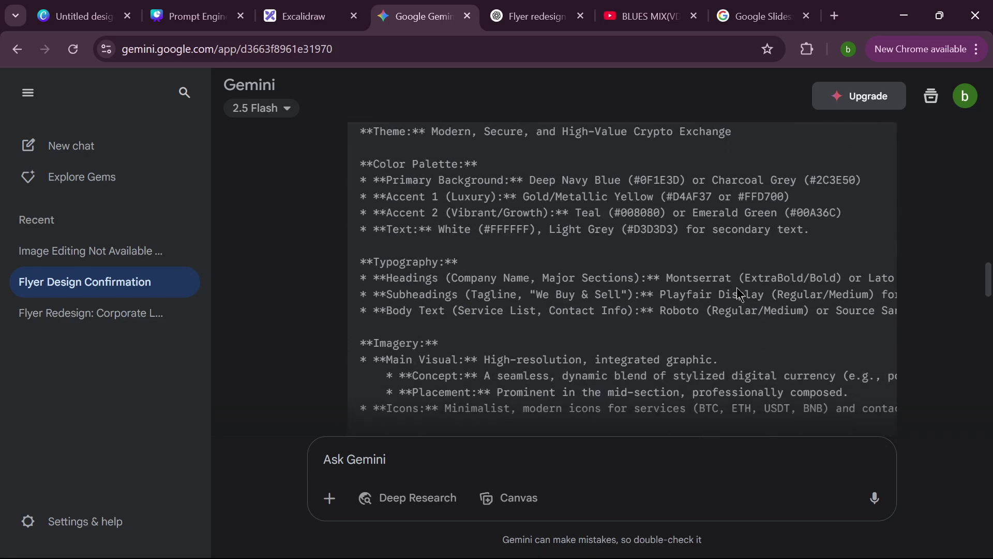
pyautogui.scroll(5, 739, 292)
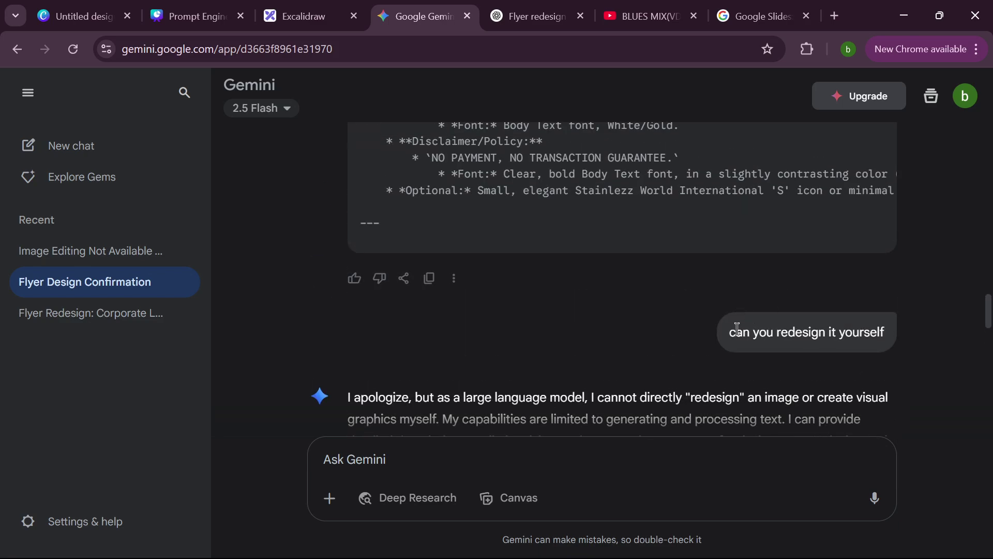
# Step: Return to ChatGPT and examine the flyer generated for "Design it yourself", from its heading to the contact details
pyautogui.click(538, 21)
pyautogui.scroll(-5, 768, 197)
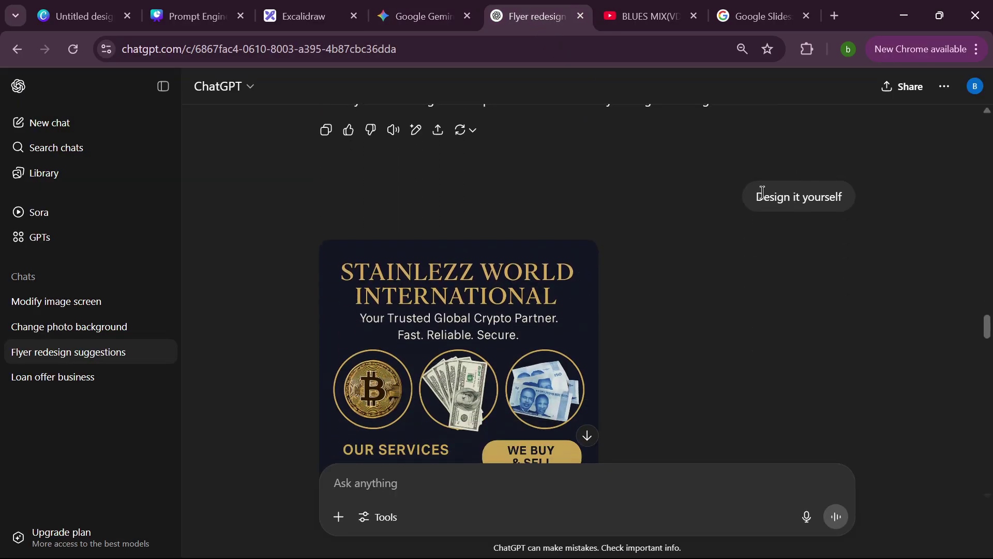
pyautogui.scroll(5, 569, 195)
pyautogui.scroll(-1, 664, 249)
pyautogui.scroll(-2, 902, 238)
pyautogui.scroll(-3, 641, 213)
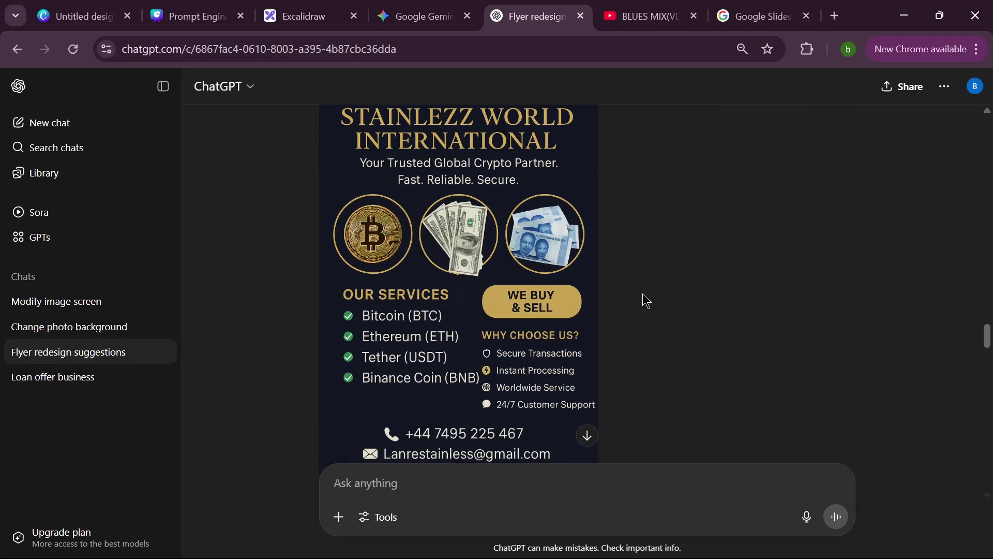
pyautogui.scroll(-2, 647, 300)
pyautogui.scroll(3, 629, 306)
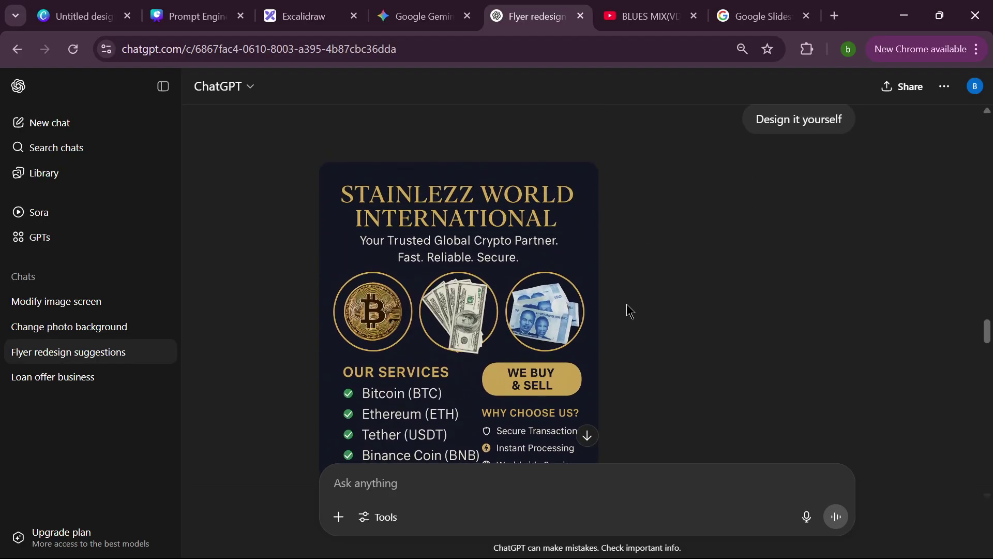
pyautogui.scroll(-6, 523, 257)
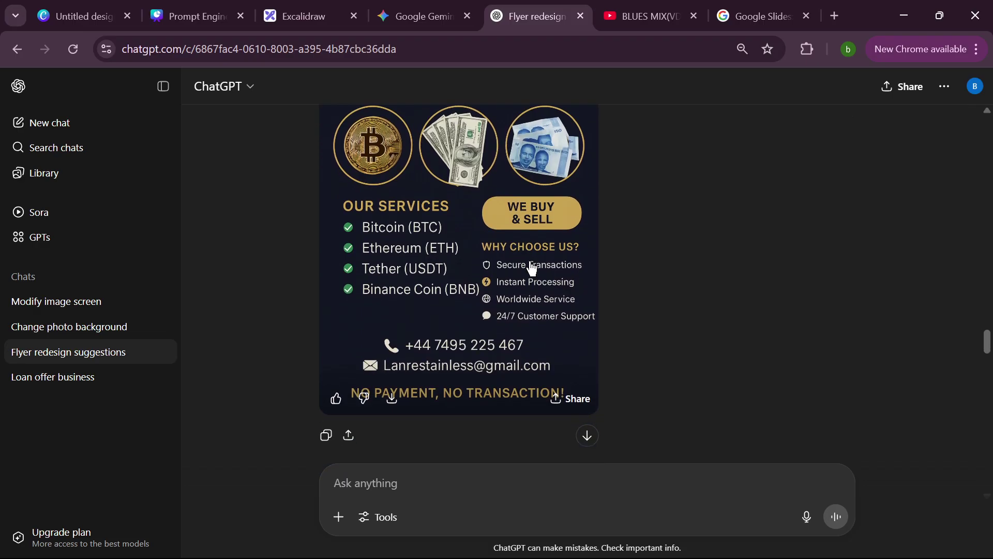
pyautogui.scroll(3, 535, 274)
pyautogui.scroll(3, 535, 275)
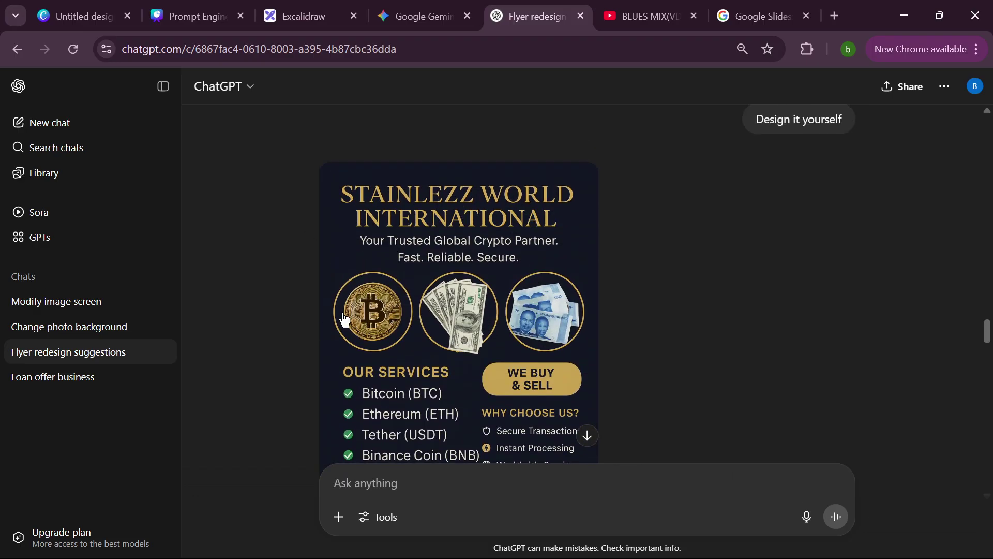
pyautogui.scroll(-4, 561, 281)
pyautogui.scroll(8, 669, 288)
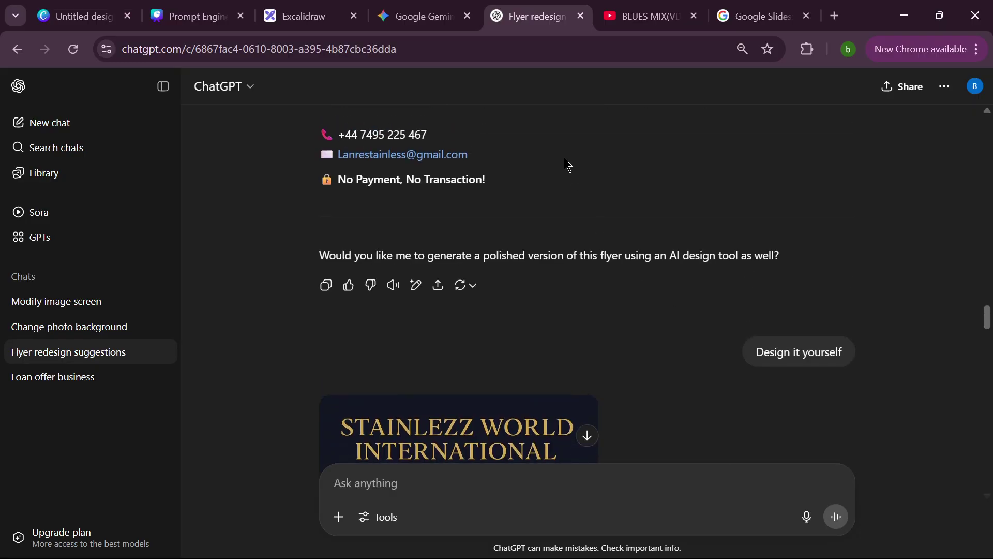
# Step: Switch to Gemini and highlight the ready-to-share Flyer Design Brief for Stainlezz World International
pyautogui.click(422, 16)
pyautogui.scroll(-5, 667, 352)
pyautogui.scroll(8, 668, 349)
pyautogui.moveTo(475, 383); pyautogui.dragTo(467, 330)
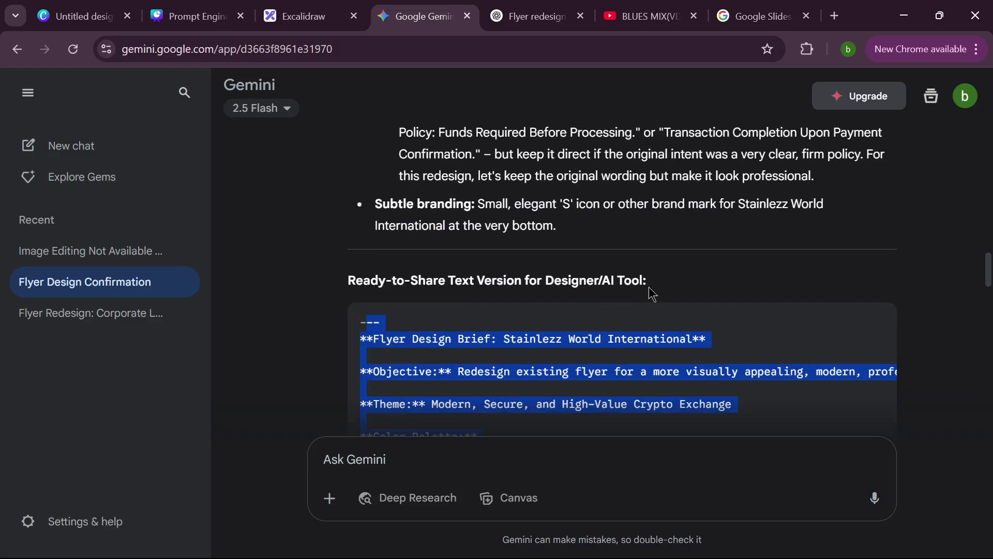
# Step: Switch to ChatGPT, highlight the start of the detailed "Create a modern, professional, corporate, luxury, and vibrant flyer" prompt, and read on
pyautogui.click(525, 16)
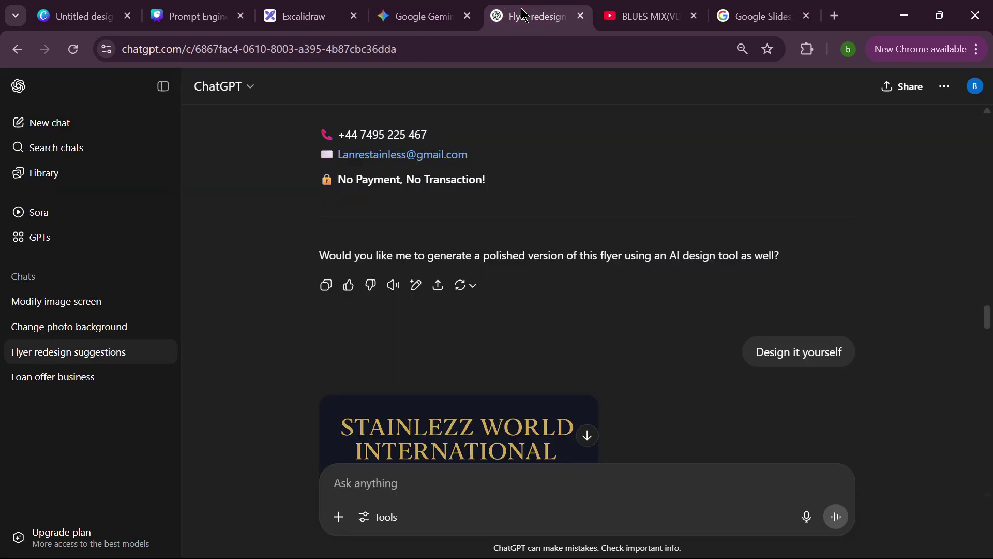
pyautogui.scroll(-10, 525, 305)
pyautogui.scroll(-13, 579, 267)
pyautogui.scroll(8, 578, 272)
pyautogui.scroll(4, 574, 268)
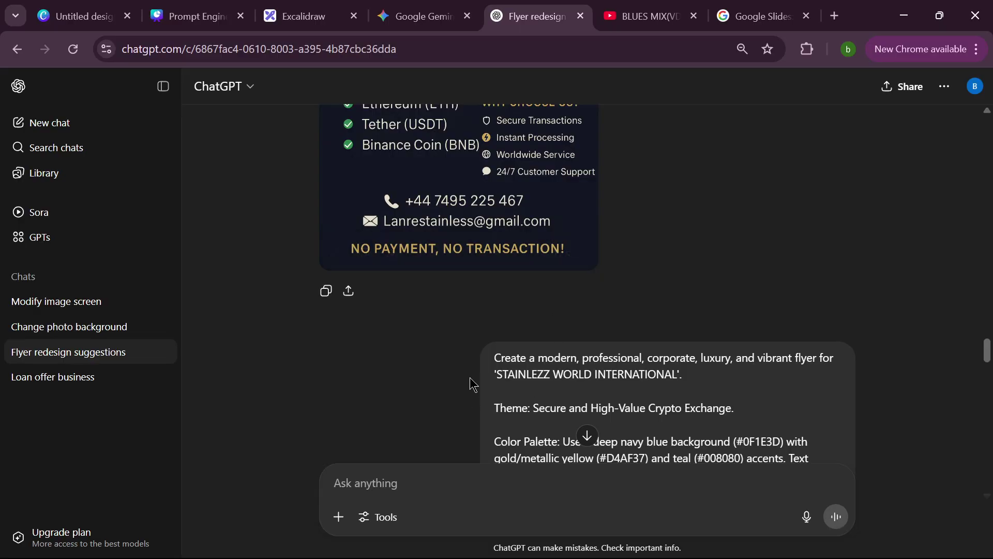
pyautogui.moveTo(496, 361); pyautogui.dragTo(685, 358)
pyautogui.scroll(-4, 581, 434)
pyautogui.scroll(-7, 680, 400)
# Step: Switch to Gemini and look back through its design suggestions to the original flyer redesign prompt
pyautogui.click(421, 16)
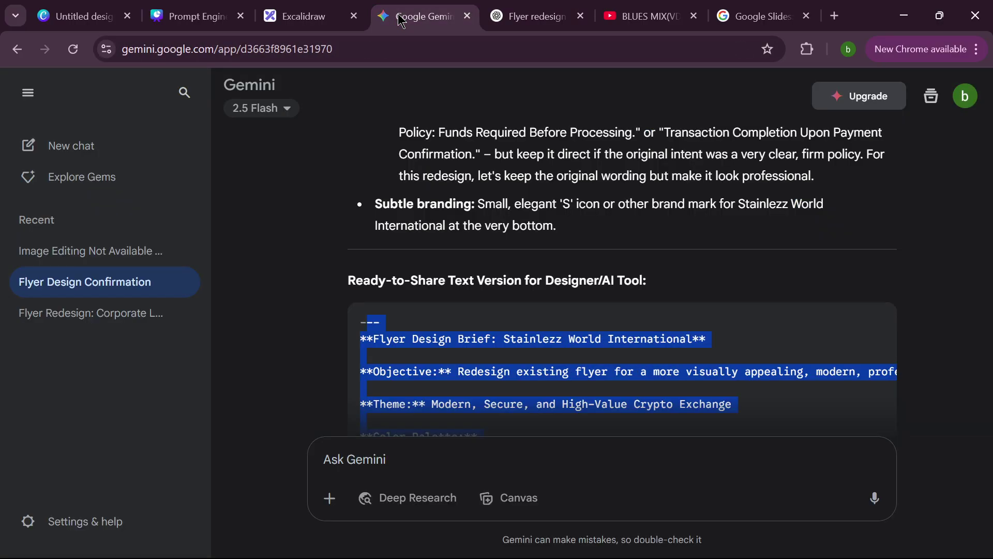
pyautogui.scroll(8, 591, 275)
pyautogui.scroll(20, 642, 284)
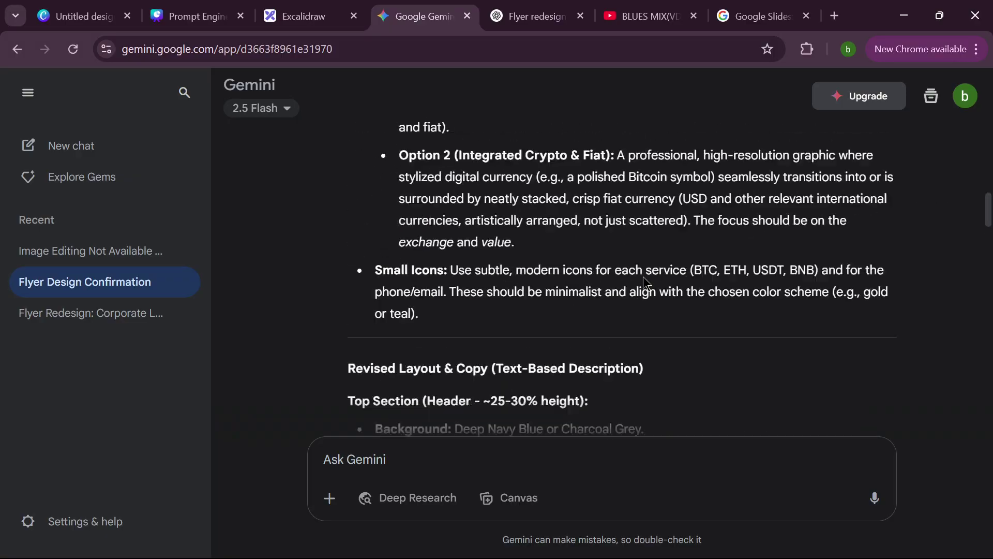
pyautogui.scroll(4, 647, 285)
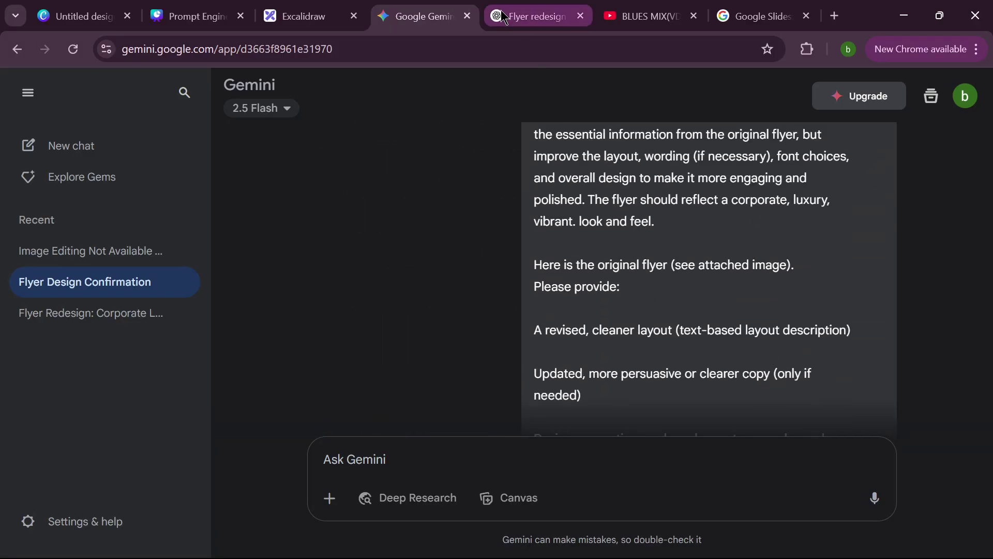
# Step: Return to ChatGPT, highlight "designer or AI design tool" in the original prompt's last line, and clear the highlight
pyautogui.click(533, 16)
pyautogui.scroll(6, 696, 254)
pyautogui.scroll(15, 696, 254)
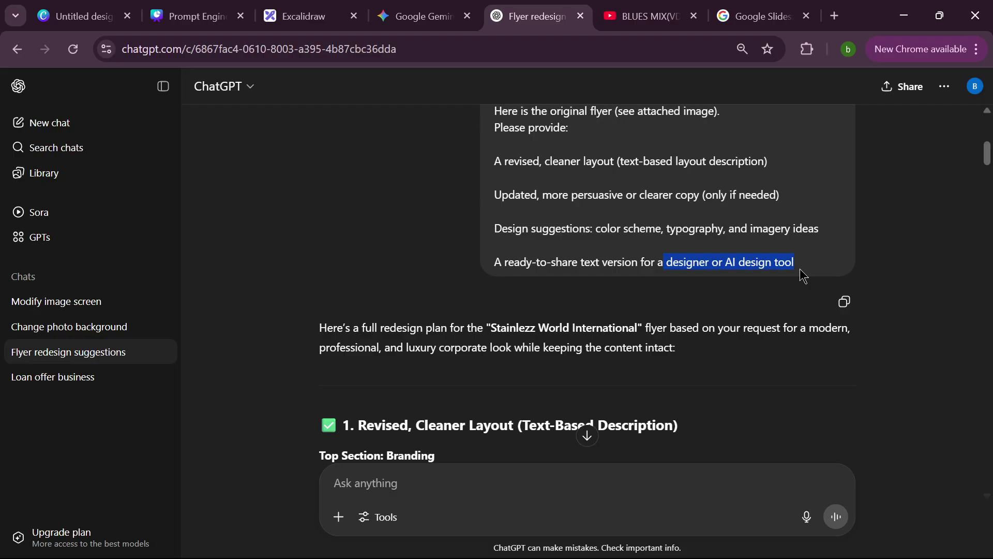
pyautogui.click(732, 285)
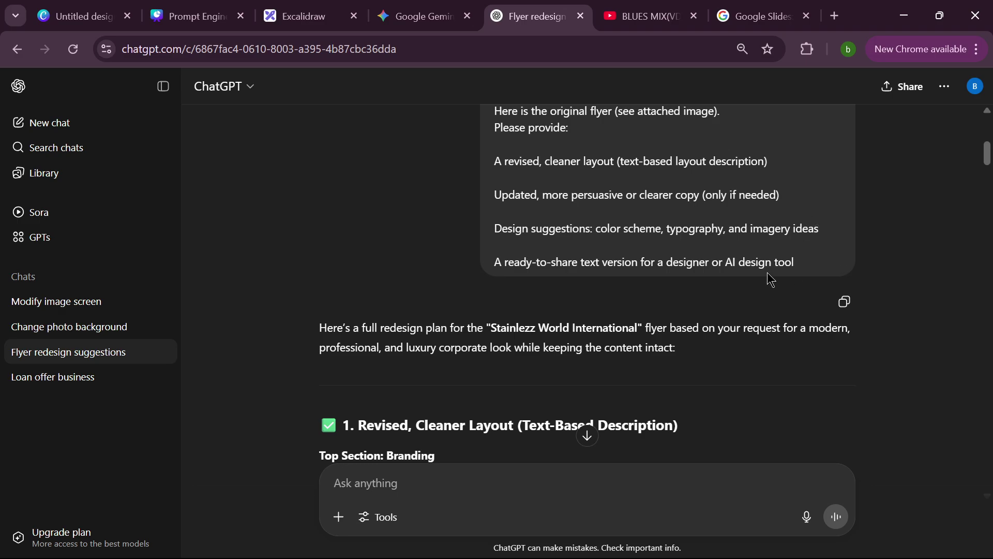
# Step: Look over the revised layout description in ChatGPT's reply and highlight "AI design tool" in the original prompt
pyautogui.scroll(-15, 639, 329)
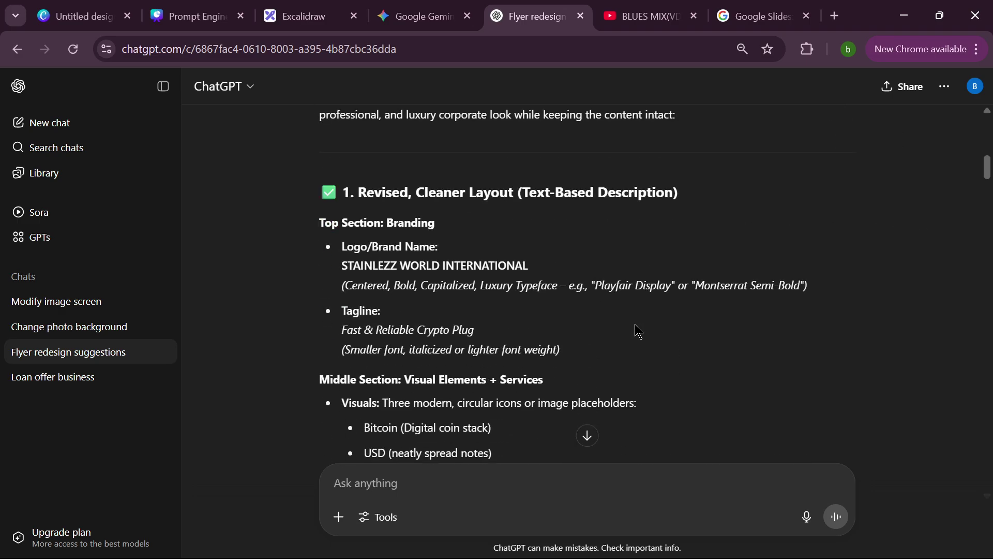
pyautogui.scroll(6, 645, 323)
pyautogui.scroll(15, 649, 321)
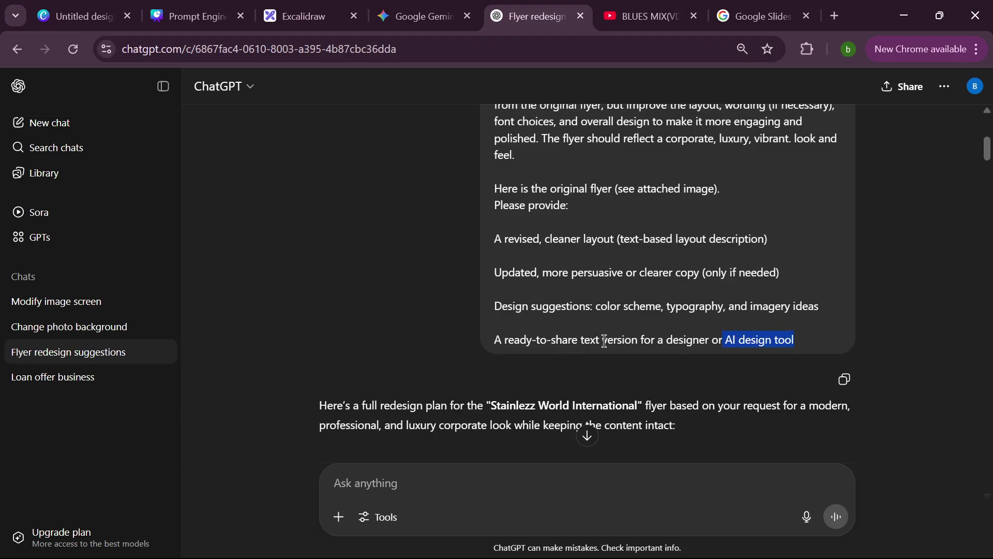
pyautogui.scroll(-8, 574, 337)
# Step: Switch to Gemini, look further down its response, and highlight a passage of the text
pyautogui.click(421, 17)
pyautogui.scroll(-15, 667, 362)
pyautogui.tripleClick(586, 252)
pyautogui.scroll(-5, 587, 252)
# Step: Return to ChatGPT and view the generated flyer's services, contact details and payment notice
pyautogui.click(533, 16)
pyautogui.scroll(-20, 686, 248)
pyautogui.scroll(-10, 714, 279)
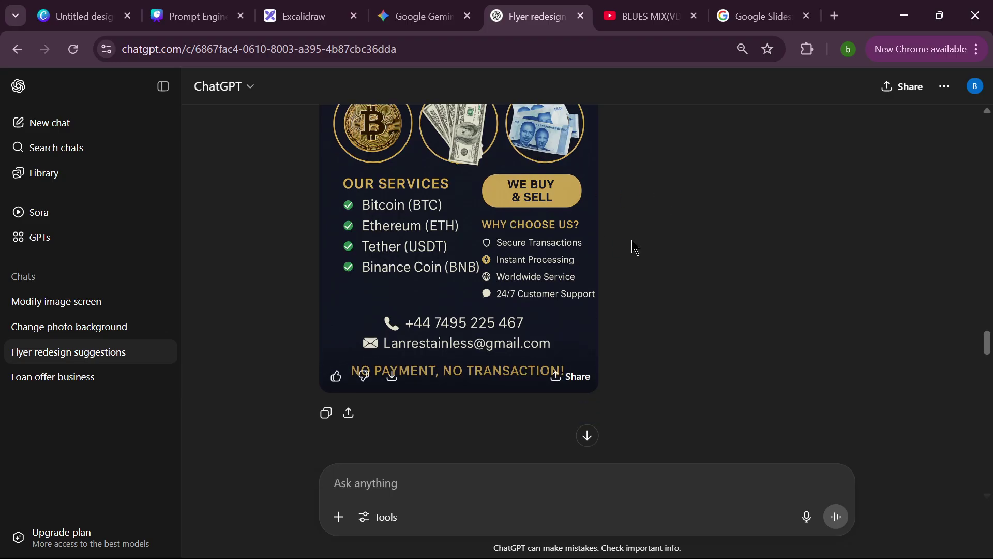
# Step: Look past the detailed flyer prompt in ChatGPT to the second generated flyer with the Bitcoin and stacked dollars
pyautogui.scroll(-10, 621, 246)
pyautogui.scroll(-10, 729, 256)
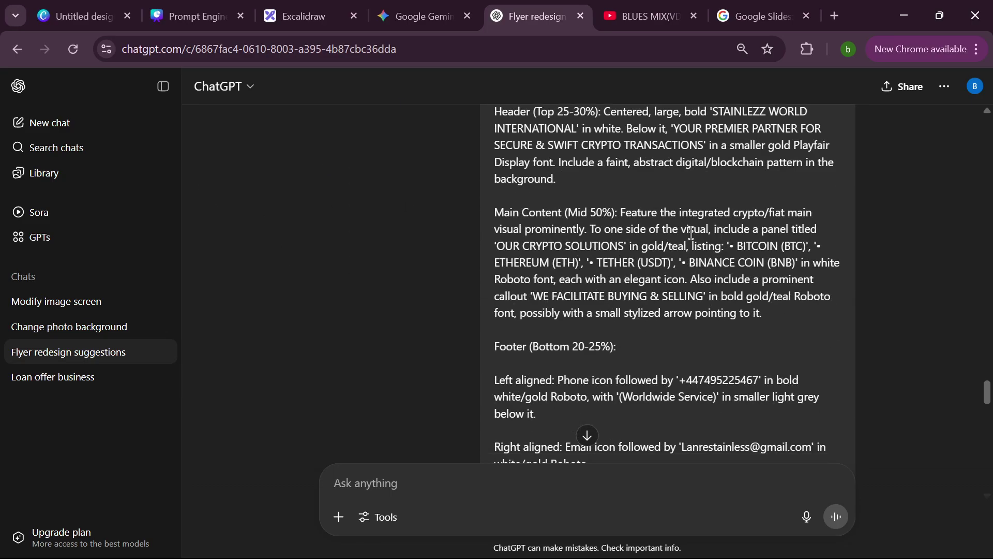
pyautogui.scroll(-2, 740, 252)
pyautogui.scroll(2, 740, 251)
pyautogui.moveTo(517, 287)
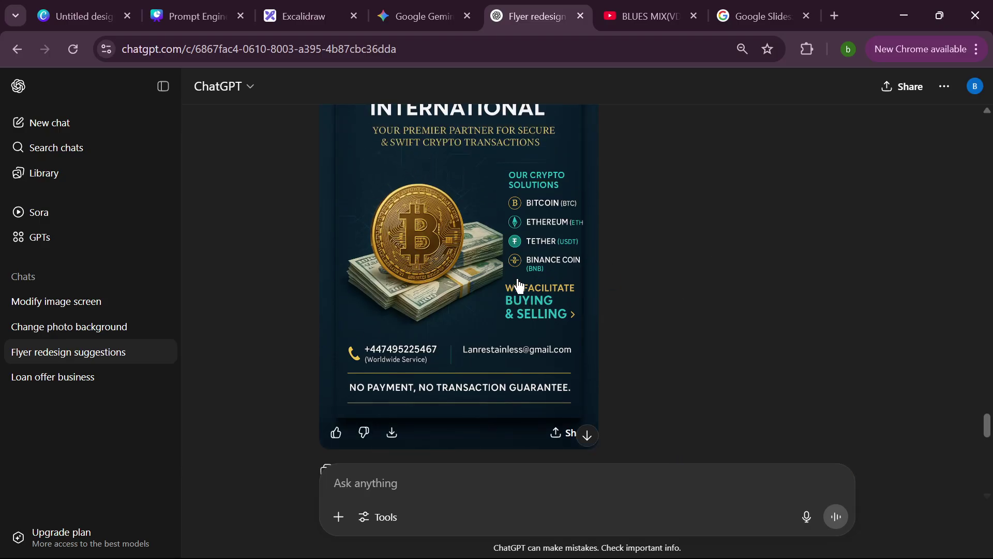
# Step: Open the second generated flyer enlarged, glance at Gemini, then return to ChatGPT and close the enlarged view
pyautogui.click(528, 209)
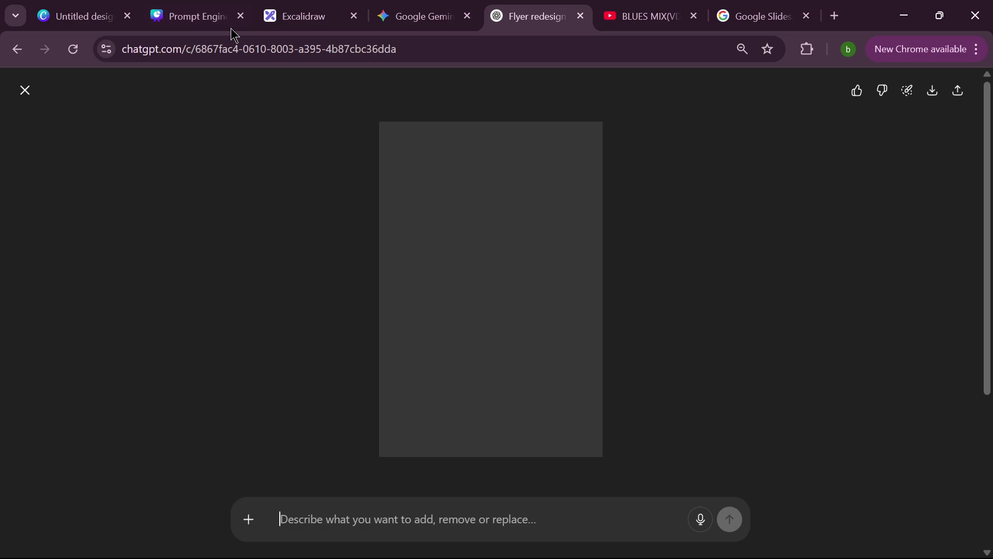
pyautogui.click(431, 23)
pyautogui.hotkey('ctrl', 'Tab')
pyautogui.click(26, 93)
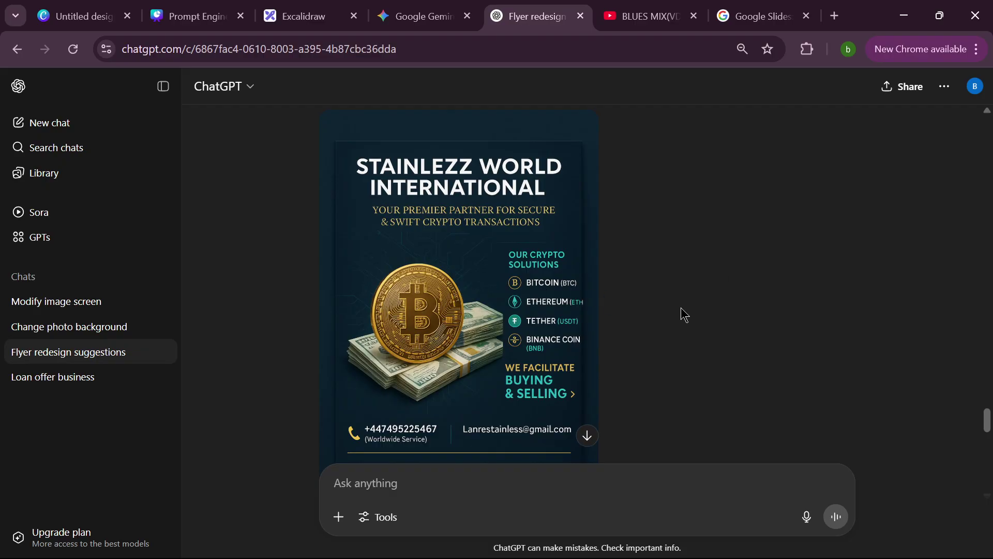
# Step: Compare the second generated flyer's layout and wording with the footer instructions in the detailed prompt above it
pyautogui.scroll(-2, 682, 292)
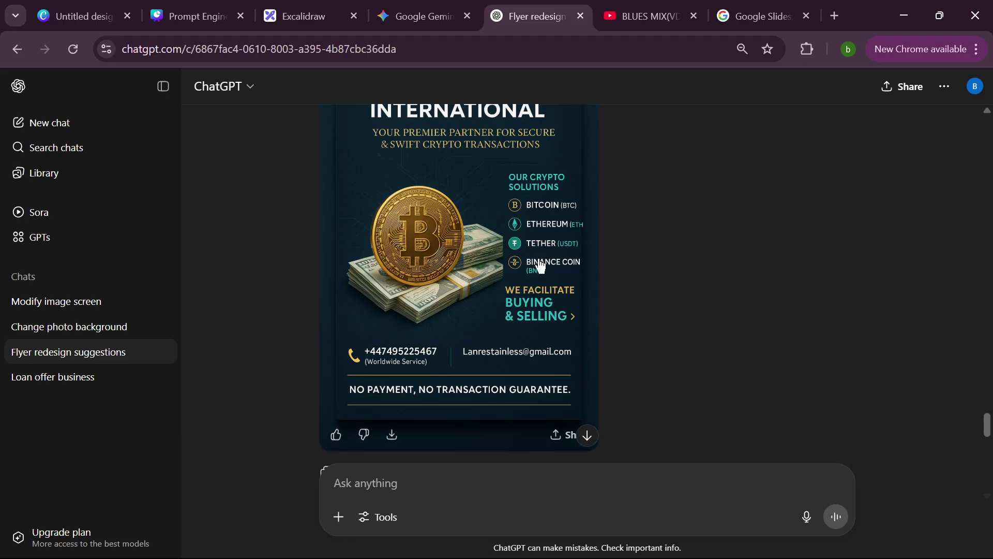
pyautogui.scroll(2, 638, 249)
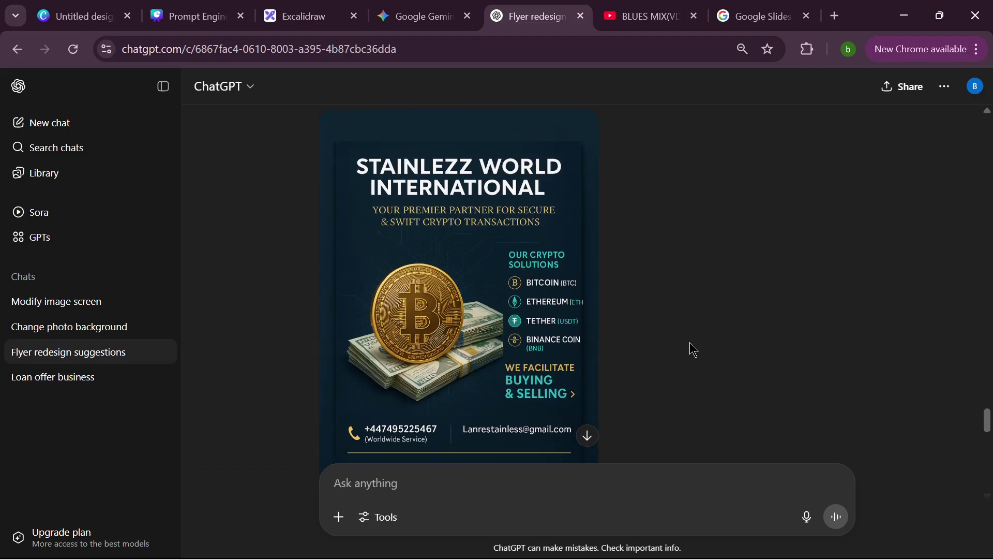
pyautogui.scroll(6, 773, 343)
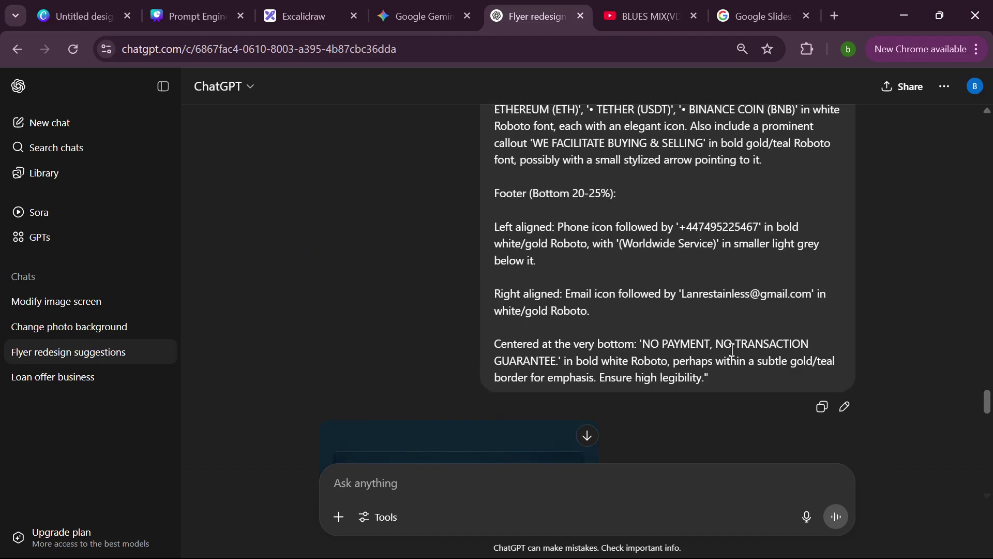
pyautogui.scroll(-5, 685, 355)
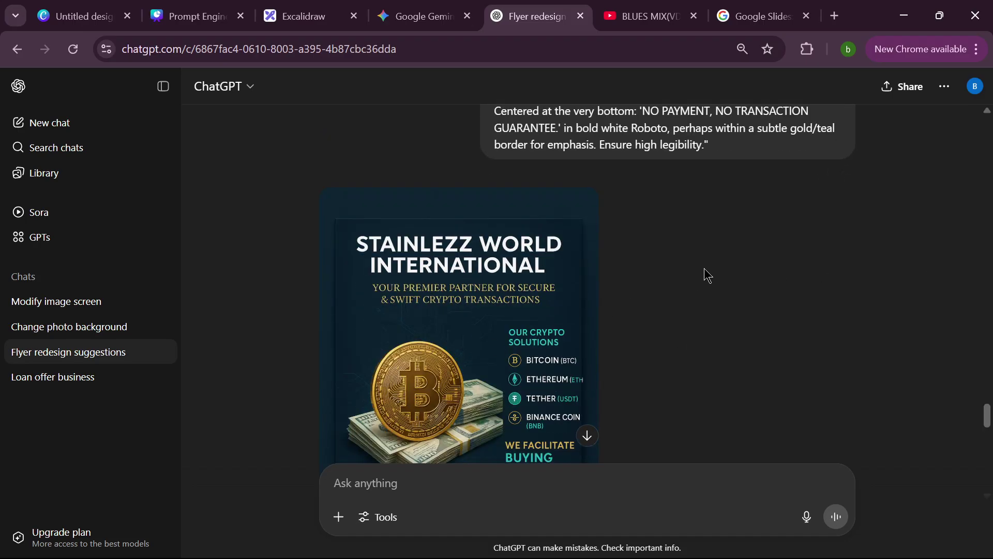
pyautogui.scroll(-2, 673, 282)
pyautogui.scroll(-3, 761, 246)
pyautogui.scroll(1, 726, 247)
pyautogui.scroll(2, 702, 240)
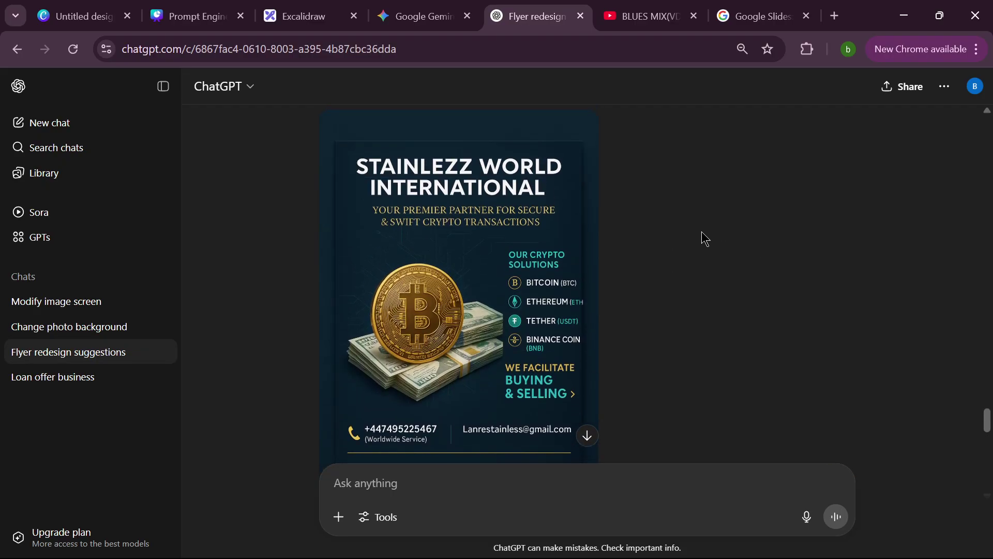
# Step: Look back through the detailed prompt and ChatGPT's redesign plan to the original flyer at the start of the chat
pyautogui.scroll(4, 717, 240)
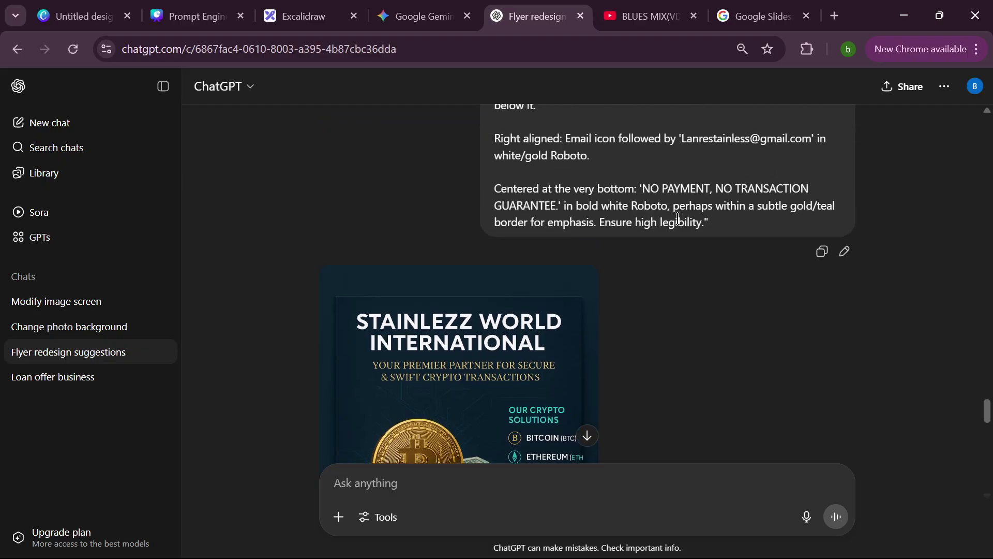
pyautogui.scroll(2, 612, 266)
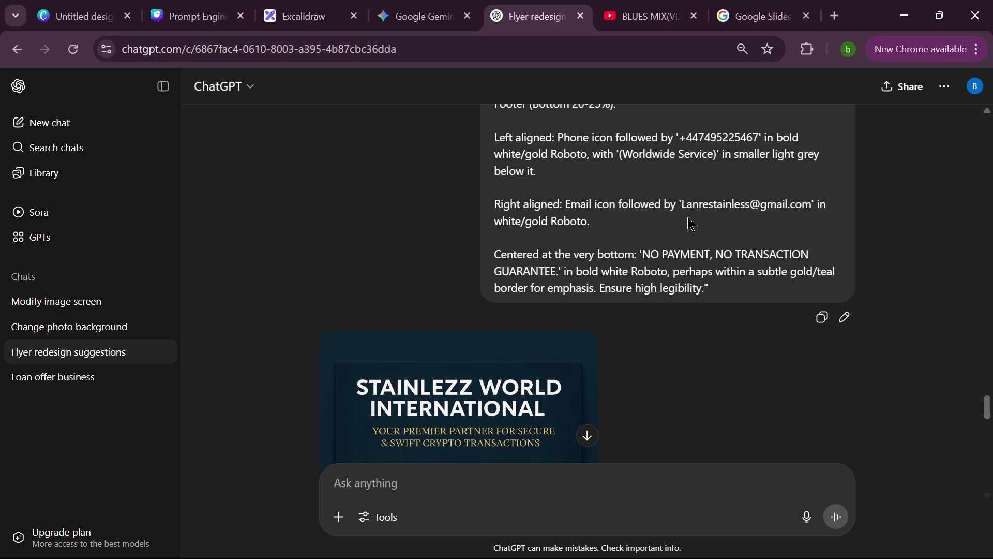
pyautogui.scroll(2, 704, 207)
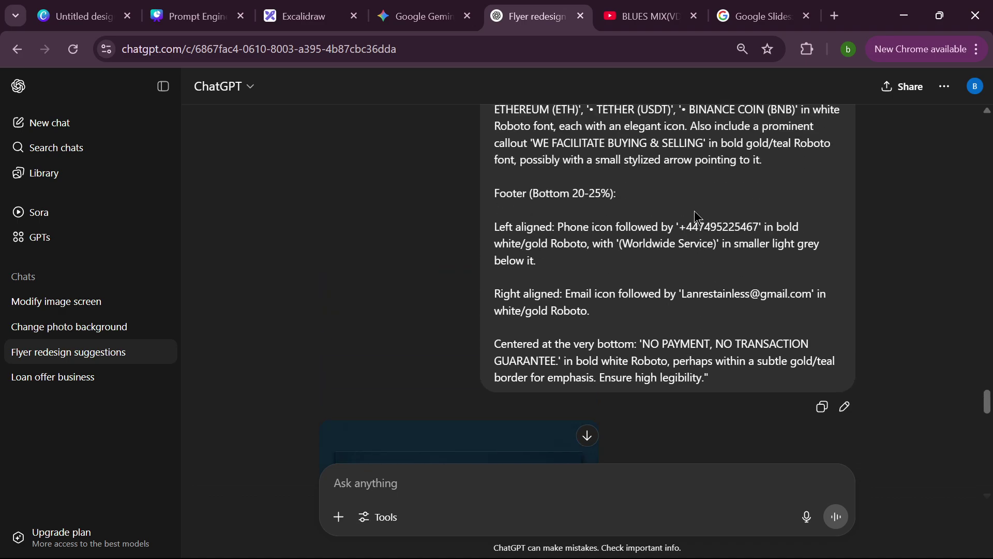
pyautogui.scroll(12, 673, 248)
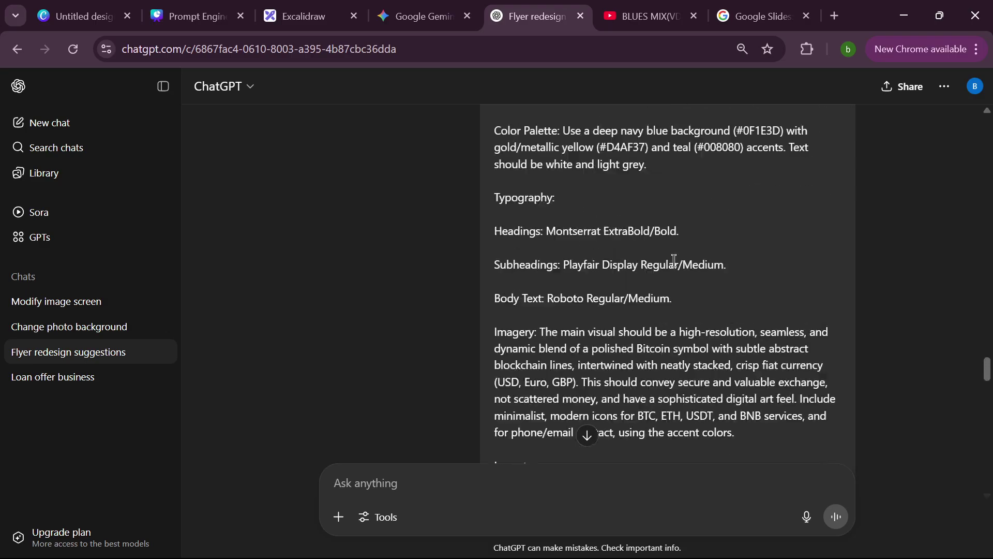
pyautogui.scroll(10, 688, 257)
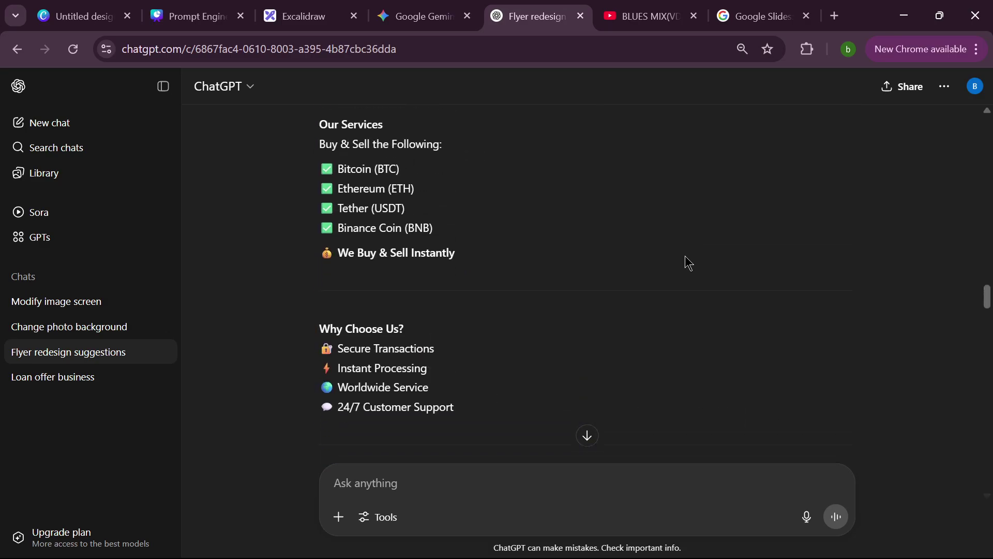
pyautogui.scroll(12, 724, 249)
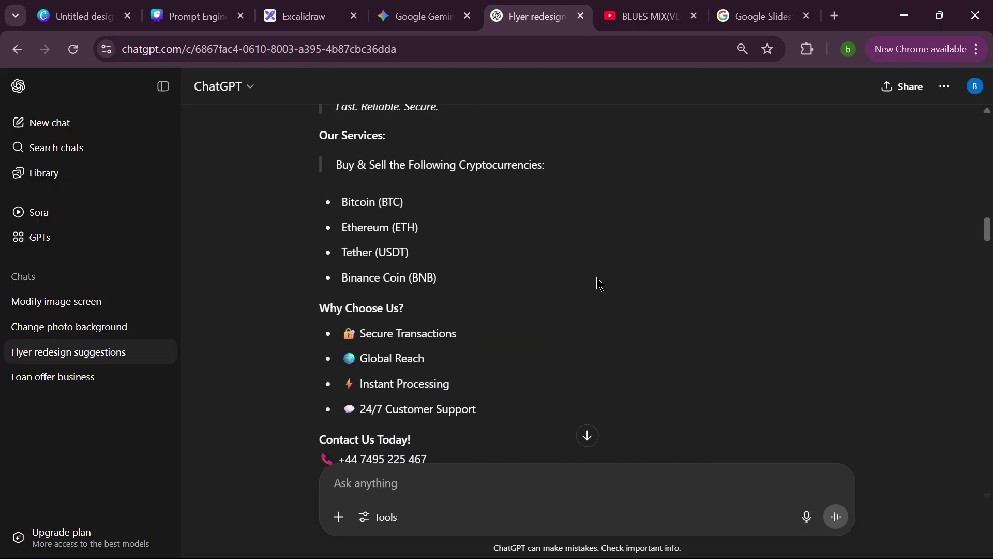
pyautogui.scroll(10, 719, 252)
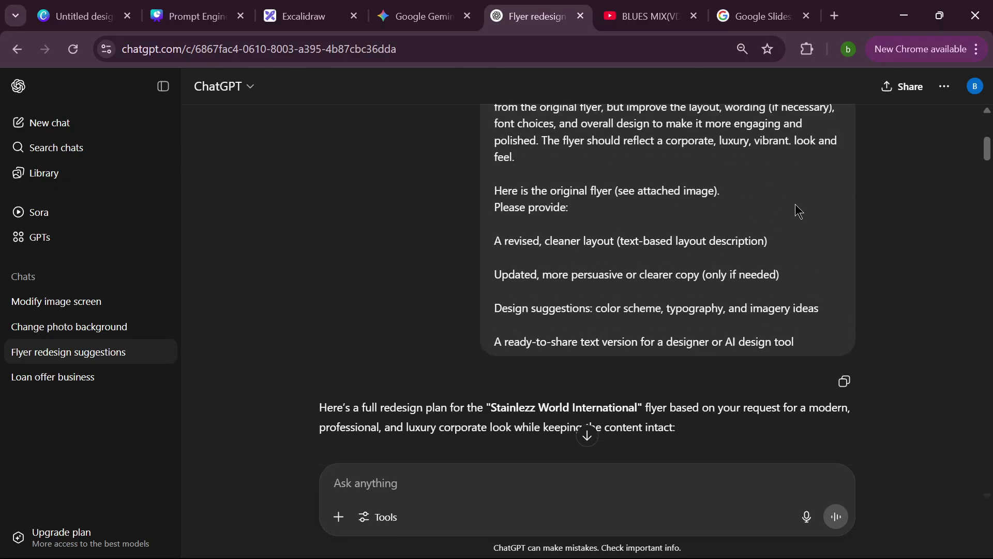
pyautogui.scroll(5, 668, 258)
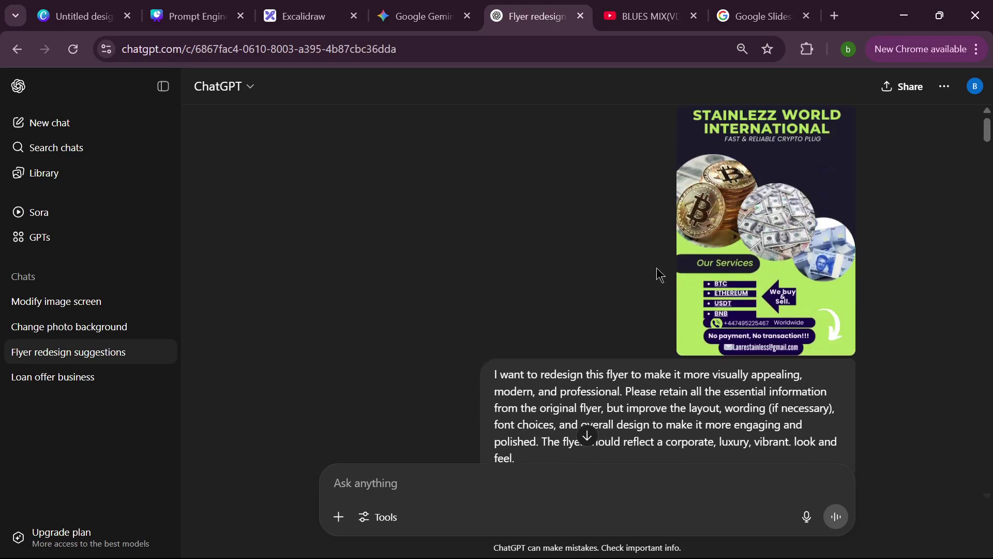
# Step: Review the typography, imagery and visual hierarchy suggestions in the redesign plan, and return to the original flyer
pyautogui.scroll(-15, 629, 274)
pyautogui.scroll(-20, 626, 274)
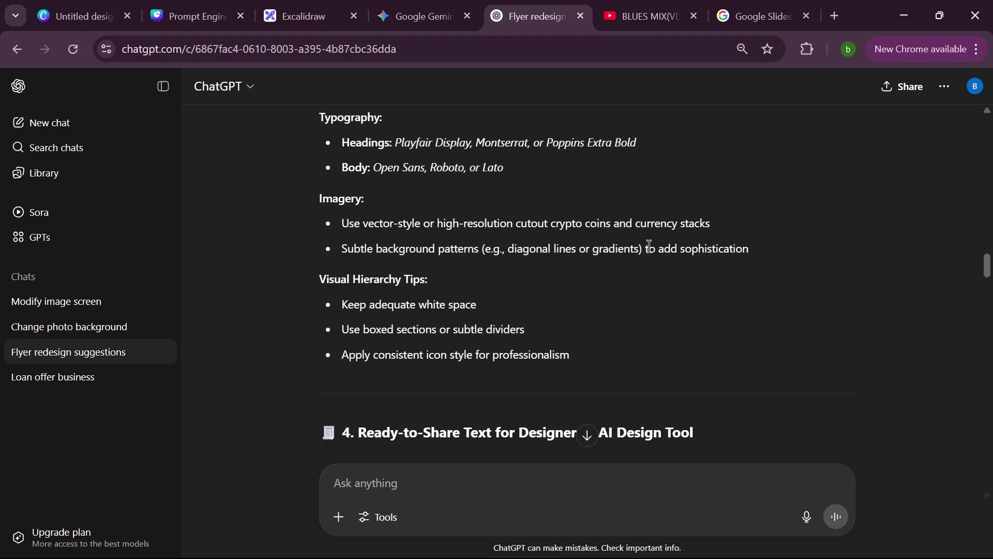
pyautogui.scroll(-20, 650, 248)
pyautogui.scroll(3, 673, 254)
pyautogui.scroll(20, 722, 269)
pyautogui.scroll(20, 716, 301)
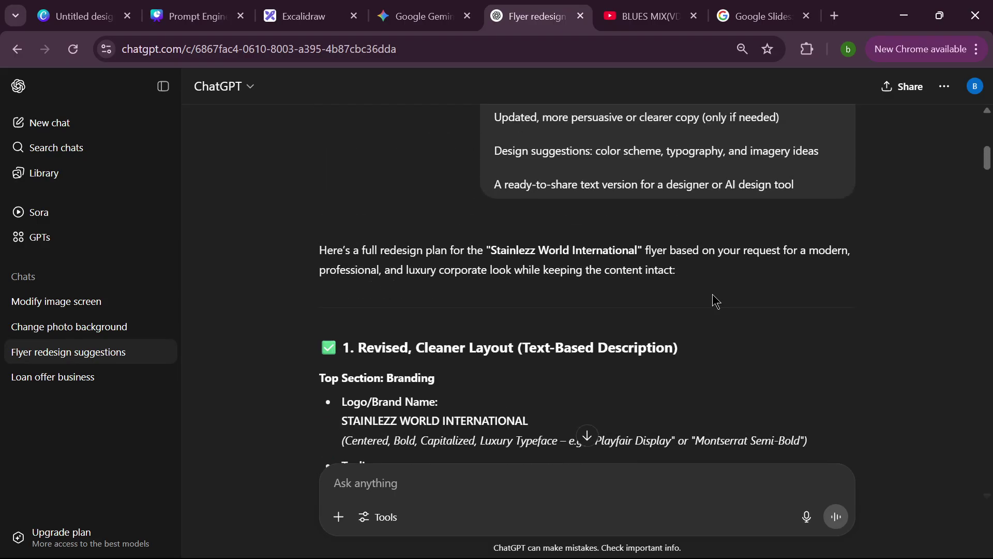
pyautogui.scroll(8, 716, 300)
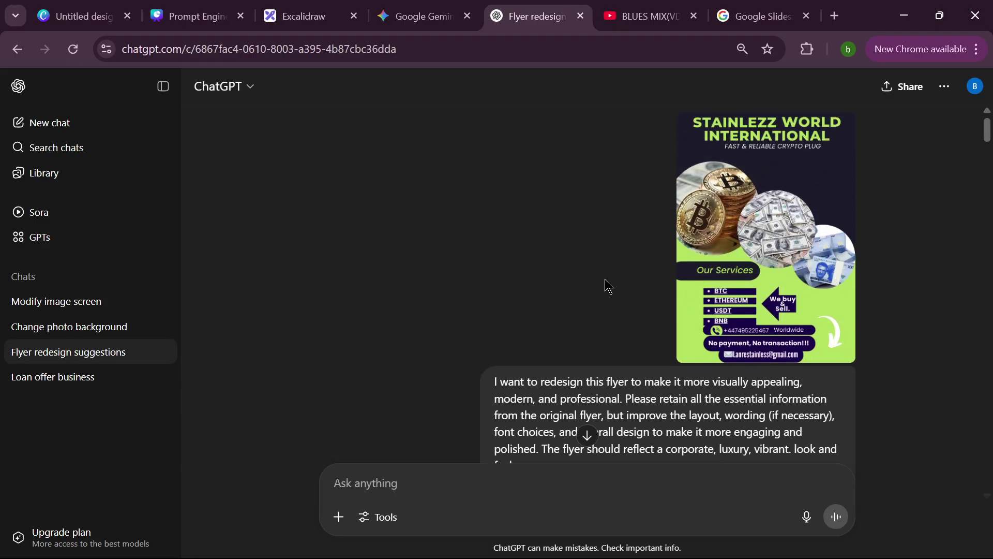
# Step: Look through the chat to the "Design it yourself" request and the first generated flyer's contact details and payment notice
pyautogui.scroll(-20, 627, 291)
pyautogui.scroll(4, 728, 268)
pyautogui.scroll(-15, 732, 266)
pyautogui.scroll(5, 731, 266)
pyautogui.scroll(-5, 750, 265)
pyautogui.scroll(5, 750, 265)
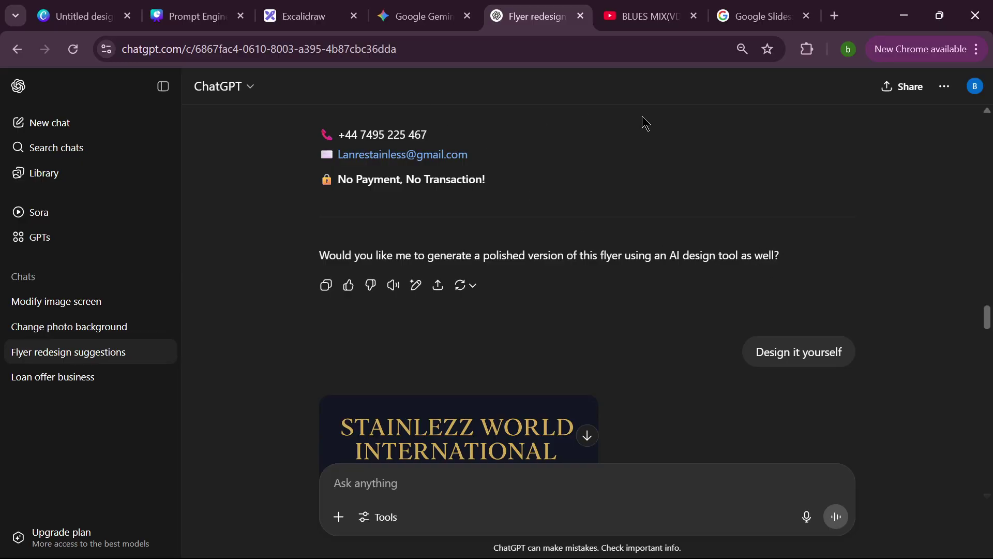
pyautogui.scroll(-15, 757, 206)
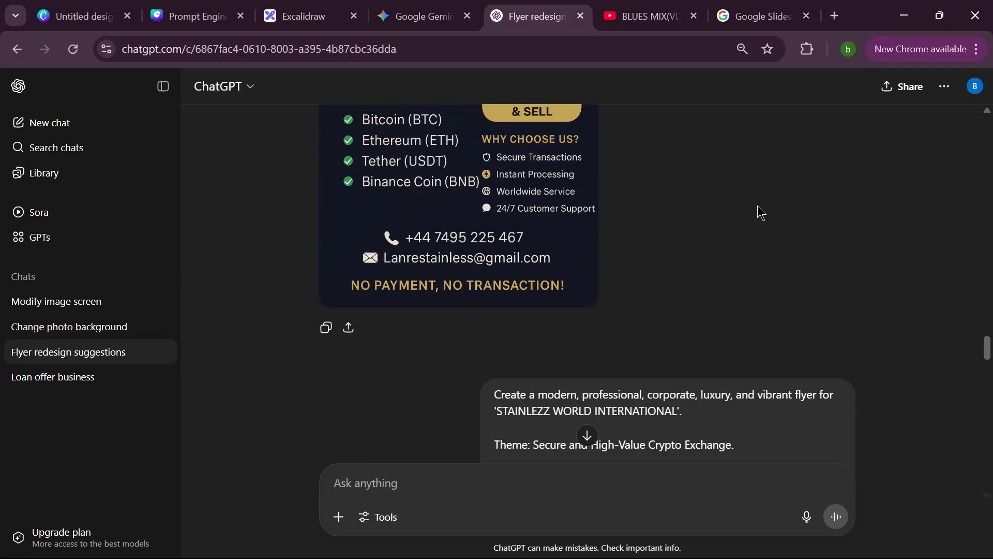
# Step: Look back from the first generated flyer to the "Ready-to-Share Text for Designer or AI Design Tool" section
pyautogui.scroll(6, 782, 208)
pyautogui.scroll(5, 782, 208)
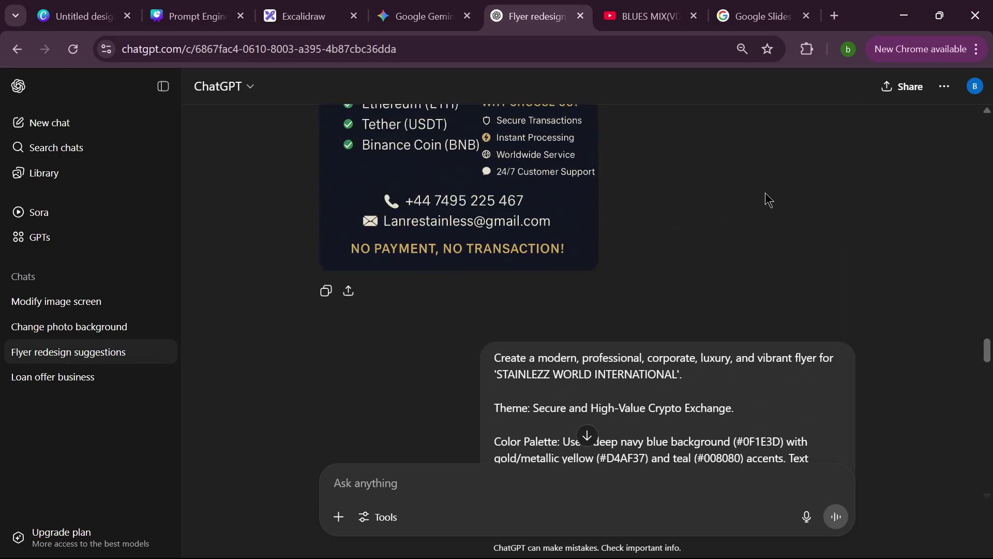
pyautogui.scroll(1, 726, 212)
pyautogui.scroll(-1, 707, 216)
pyautogui.scroll(15, 711, 218)
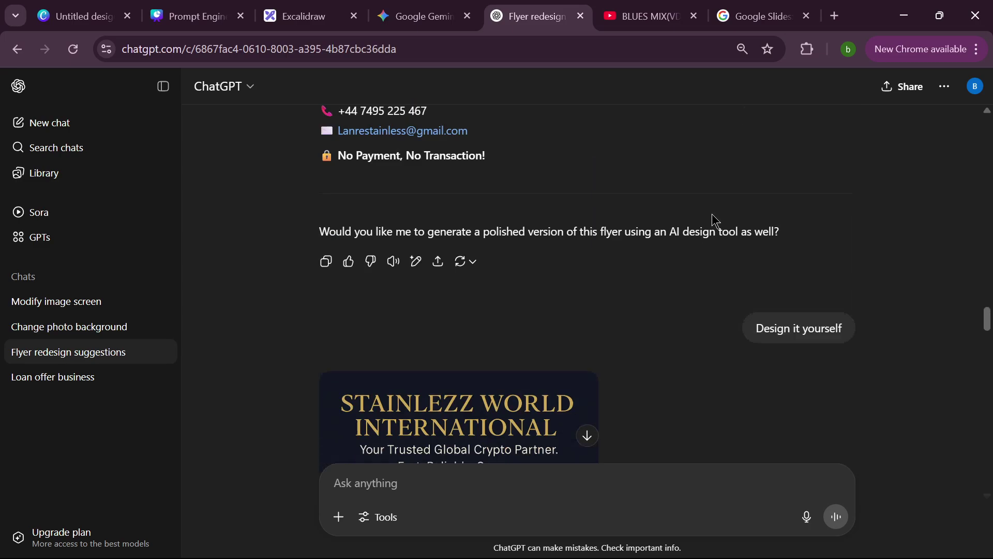
pyautogui.scroll(2, 716, 228)
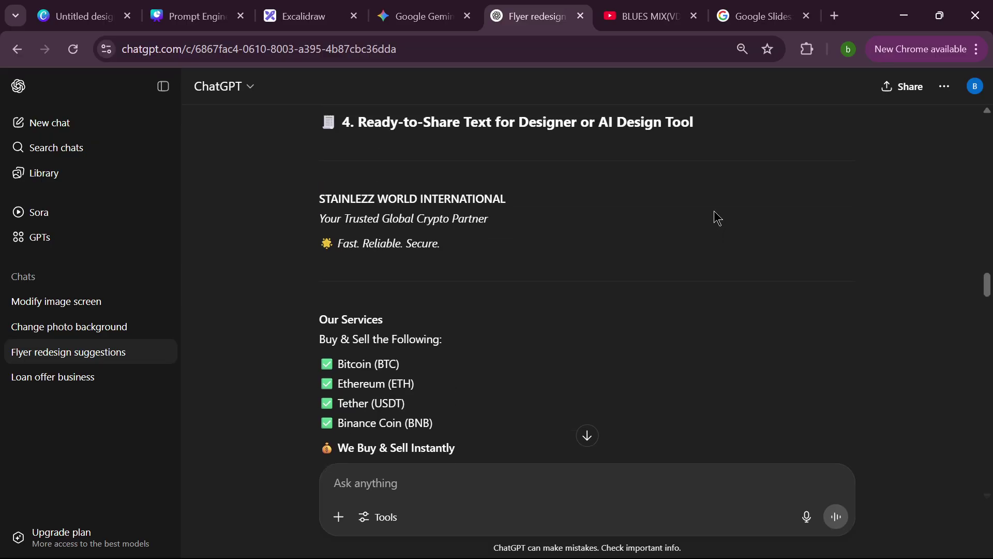
pyautogui.scroll(2, 626, 246)
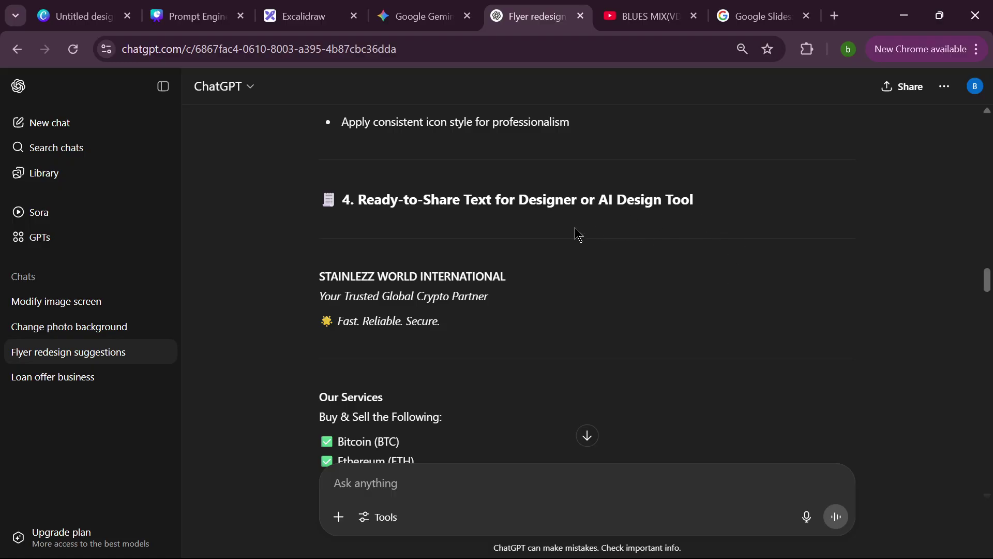
# Step: Revisit the Excalidraw prompting board and the Prompt Engineering presentation, and switch to the redesigned flyer in Canva
pyautogui.click(300, 16)
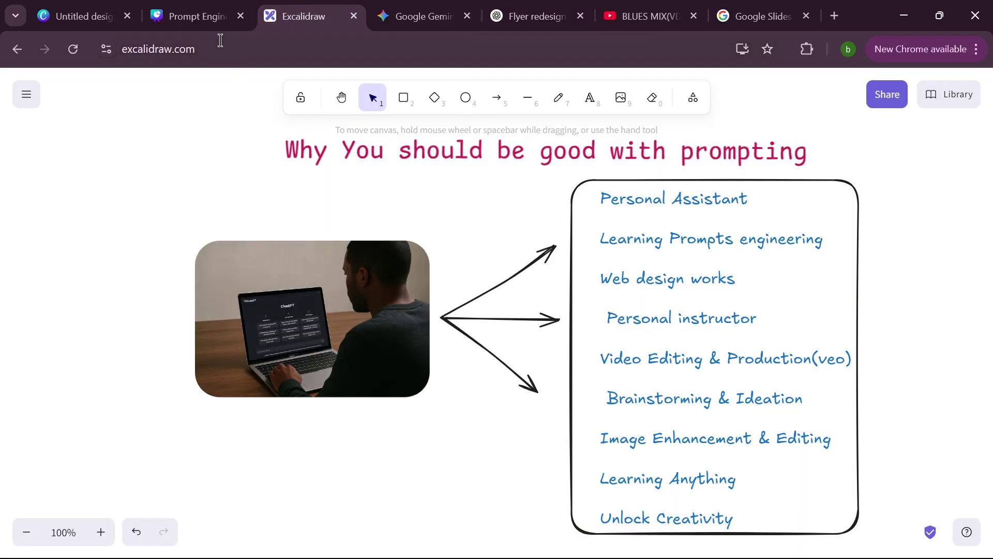
pyautogui.click(210, 21)
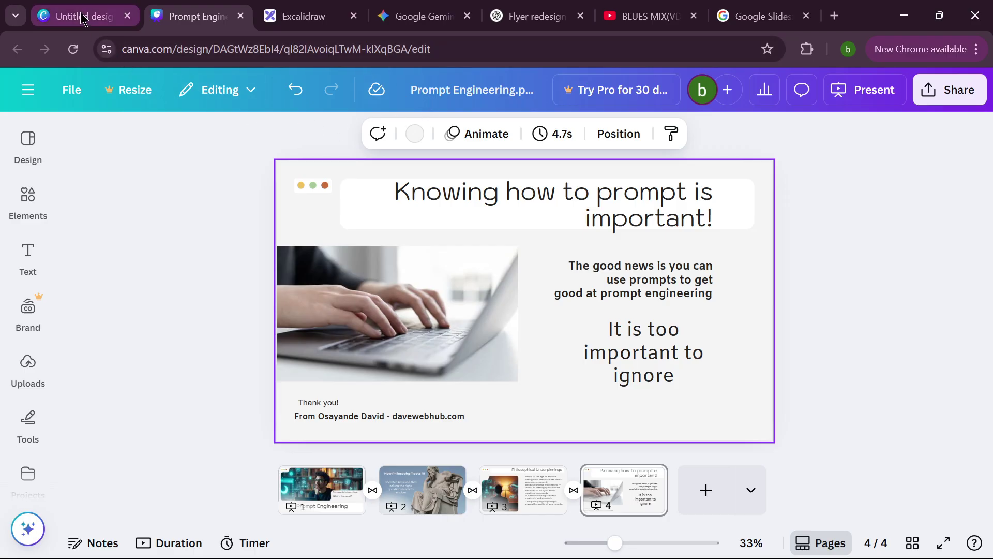
pyautogui.click(80, 17)
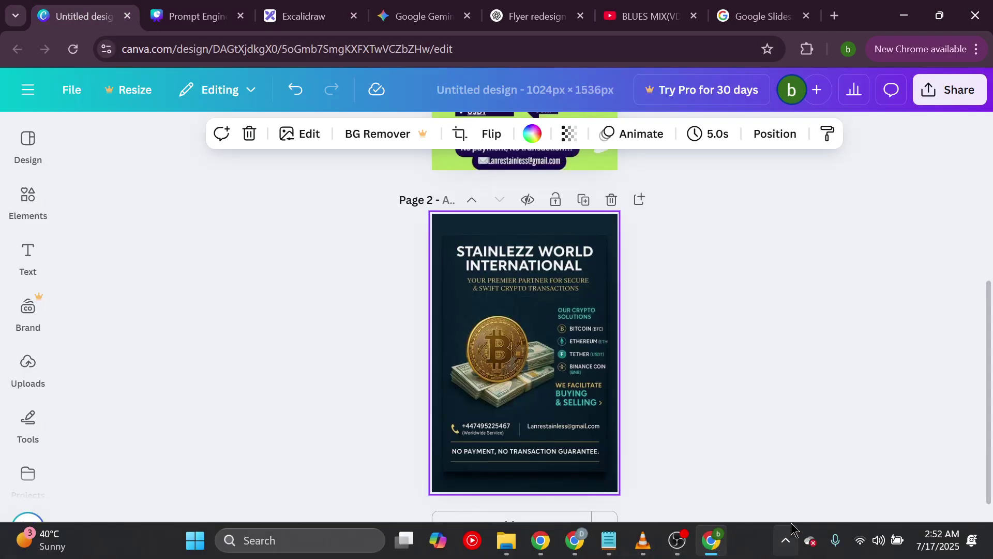
pyautogui.click(678, 541)
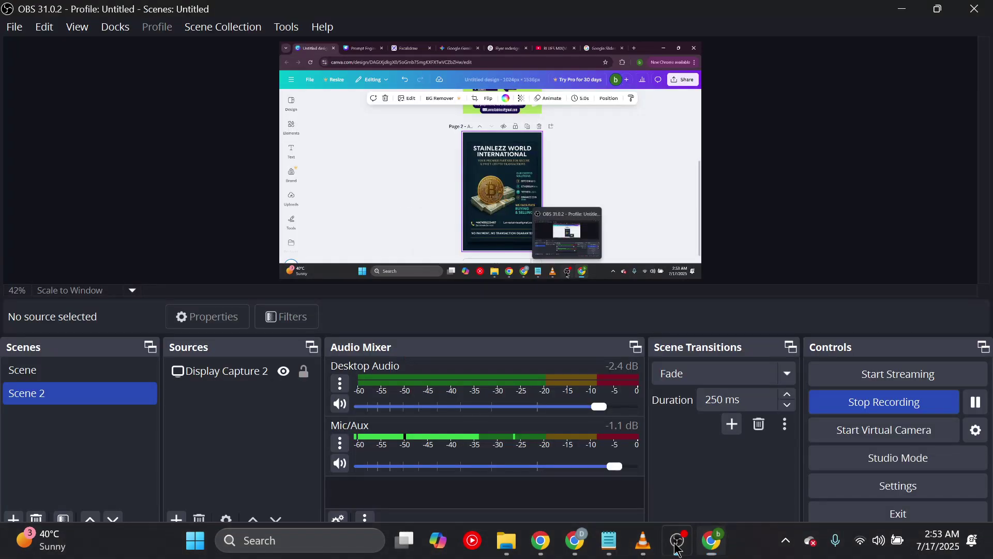